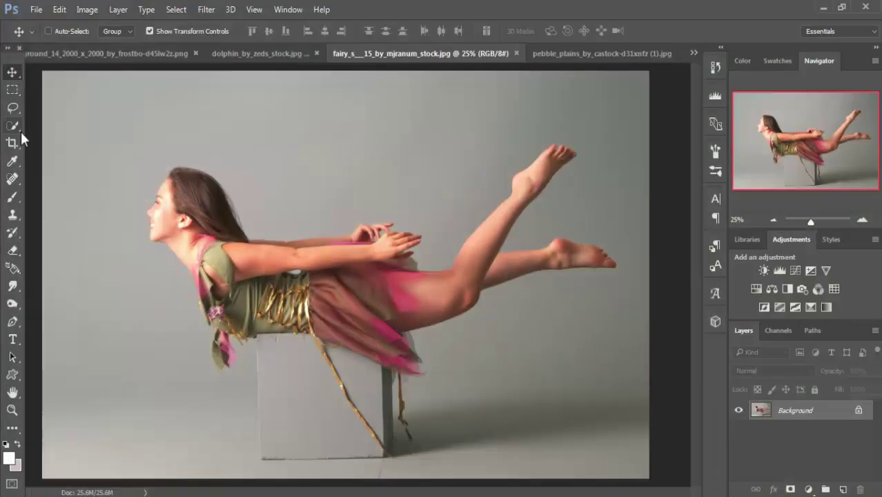
# Step: Select the girl's hair, head and arm with an enlarged Quick Selection brush
pyautogui.click(21, 129)
pyautogui.click(89, 128)
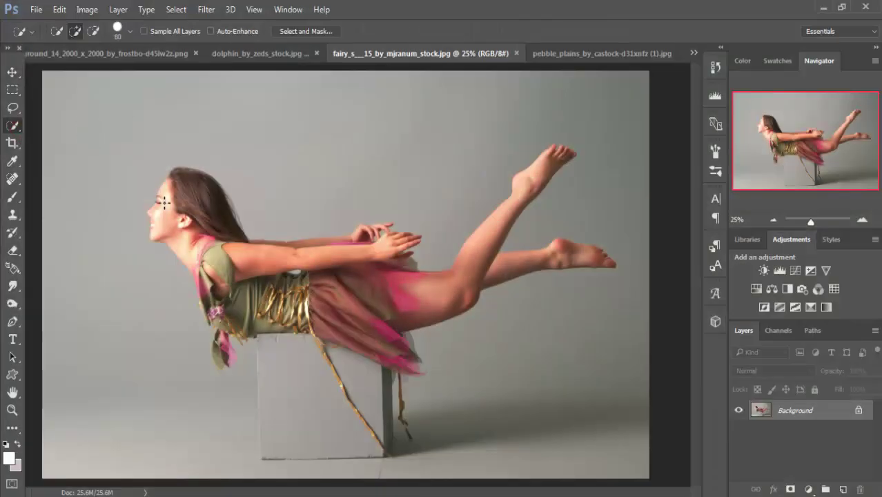
pyautogui.press(']')
pyautogui.press(']')
pyautogui.press(']')
pyautogui.moveTo(185, 185)
pyautogui.mouseDown()
pyautogui.moveTo(180, 202)
pyautogui.moveTo(261, 259)
pyautogui.mouseUp()
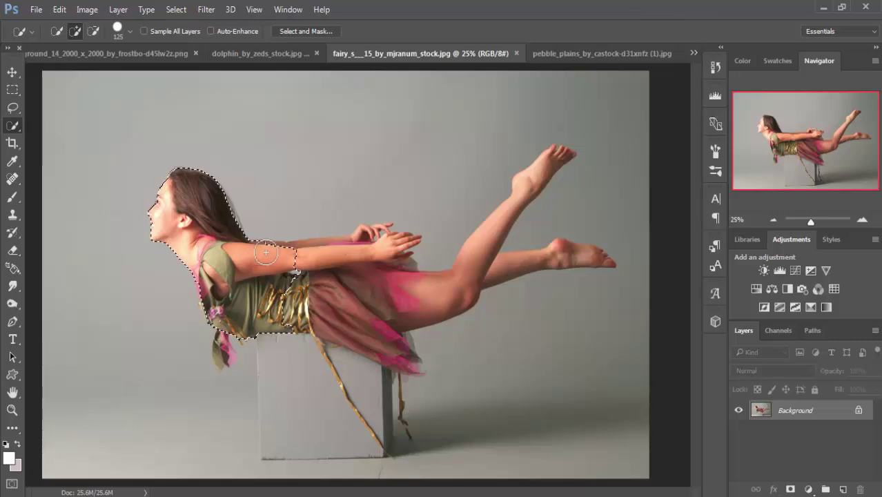
pyautogui.moveTo(261, 259)
pyautogui.mouseDown()
pyautogui.moveTo(359, 251)
pyautogui.moveTo(373, 237)
pyautogui.moveTo(359, 231)
pyautogui.moveTo(381, 236)
pyautogui.moveTo(364, 287)
pyautogui.moveTo(297, 312)
pyautogui.moveTo(360, 321)
pyautogui.moveTo(435, 295)
pyautogui.moveTo(457, 286)
pyautogui.moveTo(546, 155)
pyautogui.moveTo(513, 205)
pyautogui.moveTo(496, 272)
pyautogui.moveTo(569, 259)
pyautogui.mouseUp()
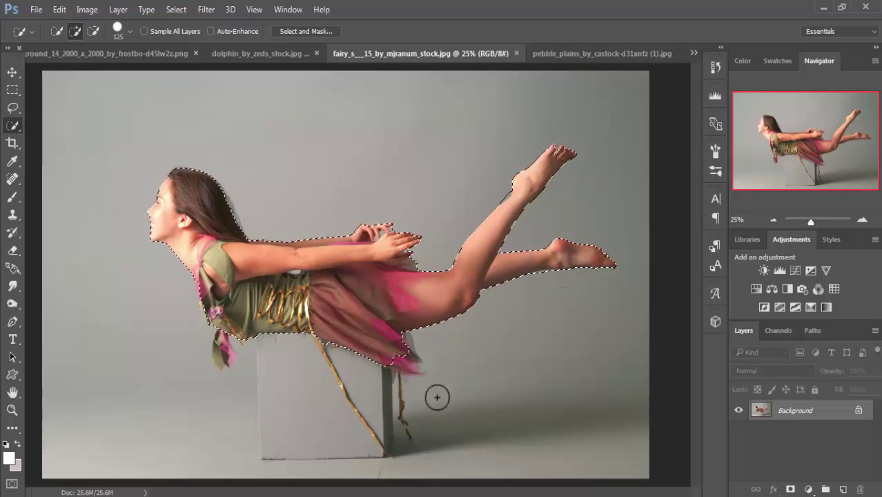
# Step: Add the skirt tip and hanging pink cloth, then open Select and Mask
pyautogui.click(410, 363)
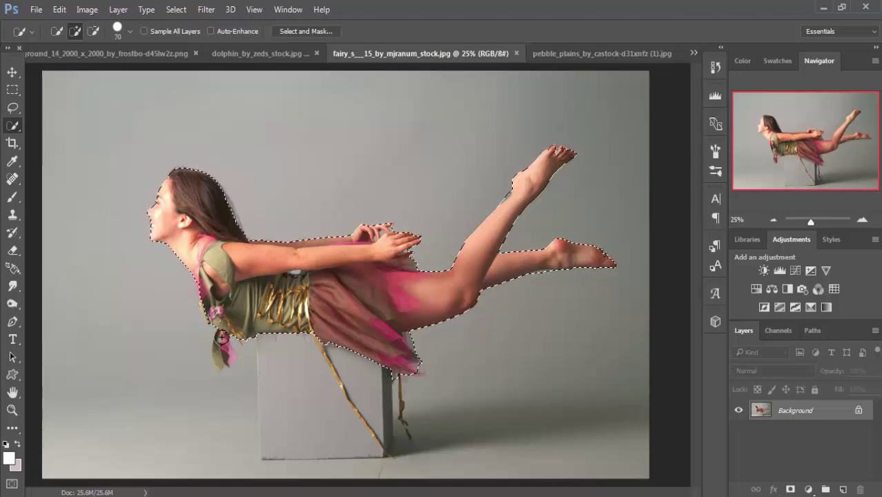
pyautogui.click(221, 337)
pyautogui.click(221, 347)
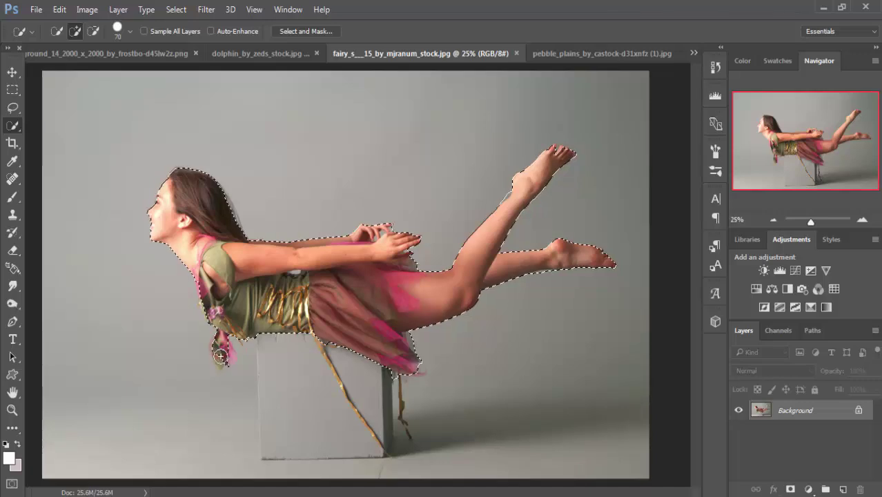
pyautogui.click(221, 357)
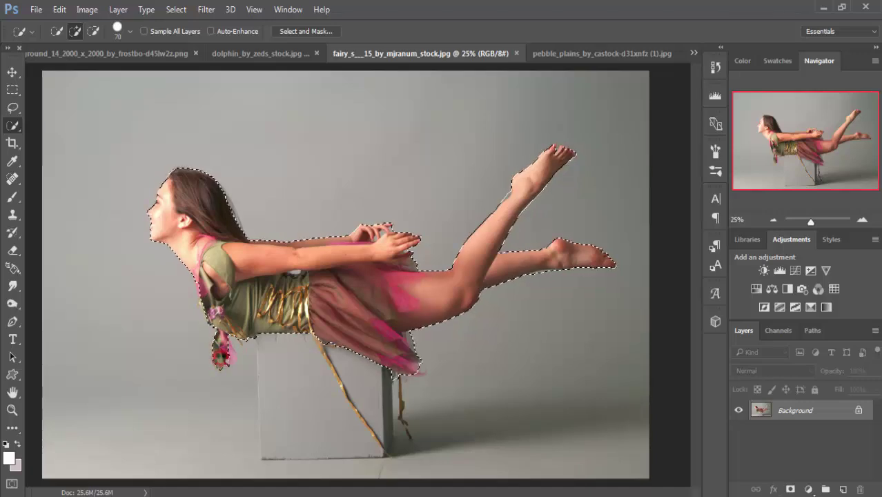
pyautogui.click(229, 356)
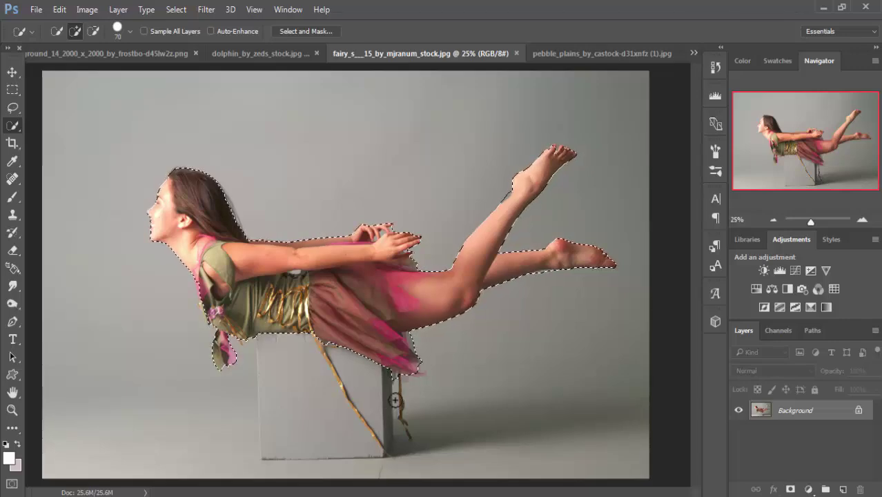
pyautogui.click(296, 31)
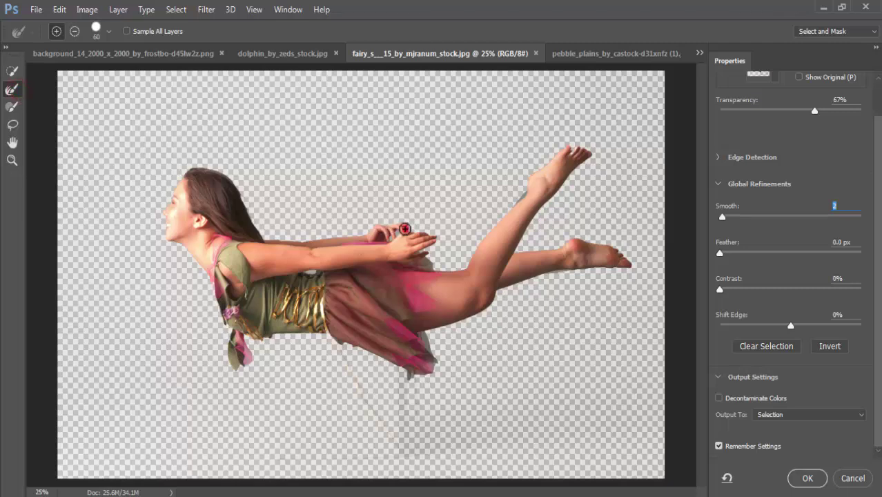
# Step: Refine the selection edges around the fingers, hand, hip and raised leg
pyautogui.moveTo(404, 229); pyautogui.dragTo(405, 256)
pyautogui.moveTo(393, 258); pyautogui.dragTo(409, 278)
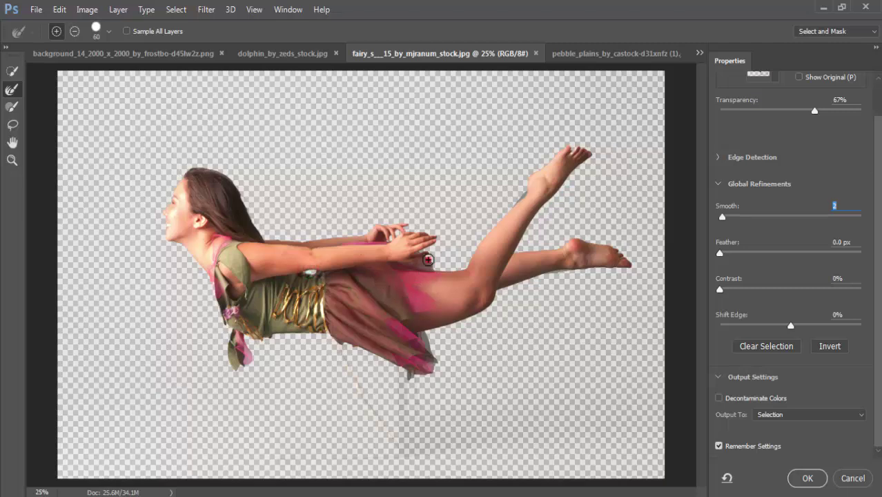
pyautogui.moveTo(428, 260)
pyautogui.mouseDown()
pyautogui.moveTo(448, 277)
pyautogui.moveTo(470, 274)
pyautogui.mouseUp()
pyautogui.click(521, 194)
pyautogui.moveTo(517, 197); pyautogui.dragTo(499, 221)
# Step: Output the refined selection to a new 'Background copy' layer
pyautogui.click(826, 417)
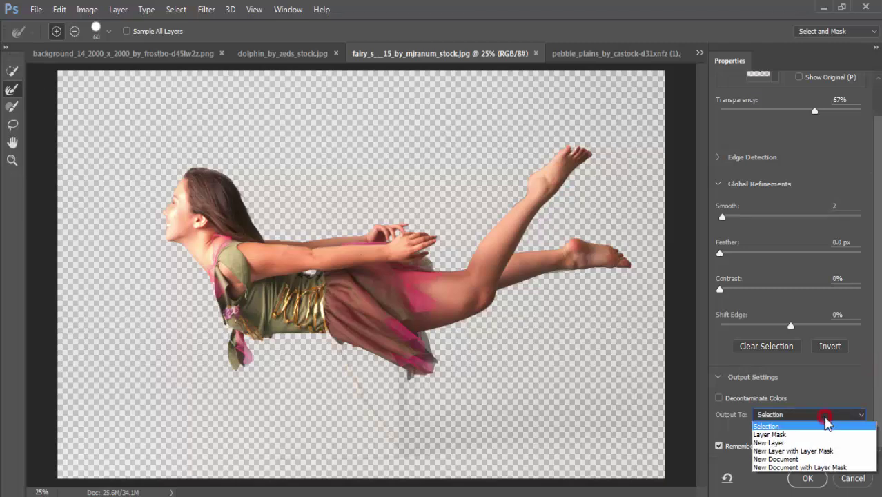
pyautogui.click(815, 442)
pyautogui.click(813, 478)
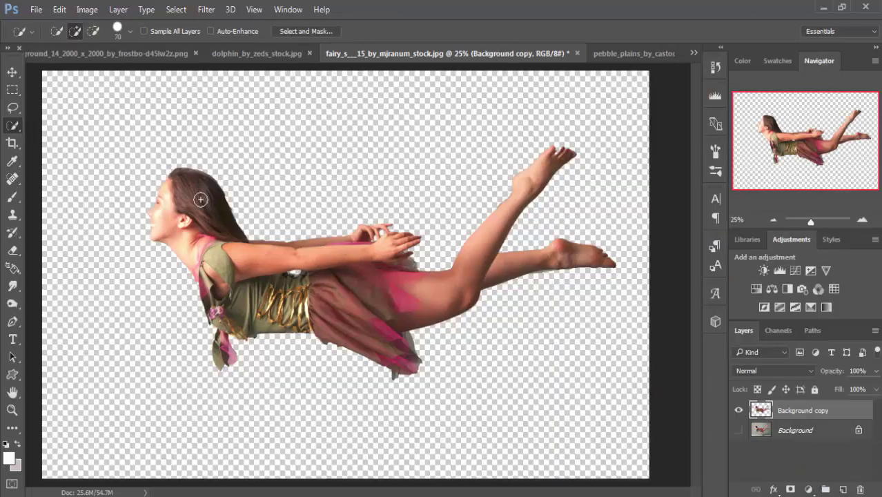
# Step: Copy the girl cutout layer into the Untitled-1 document
pyautogui.click(11, 72)
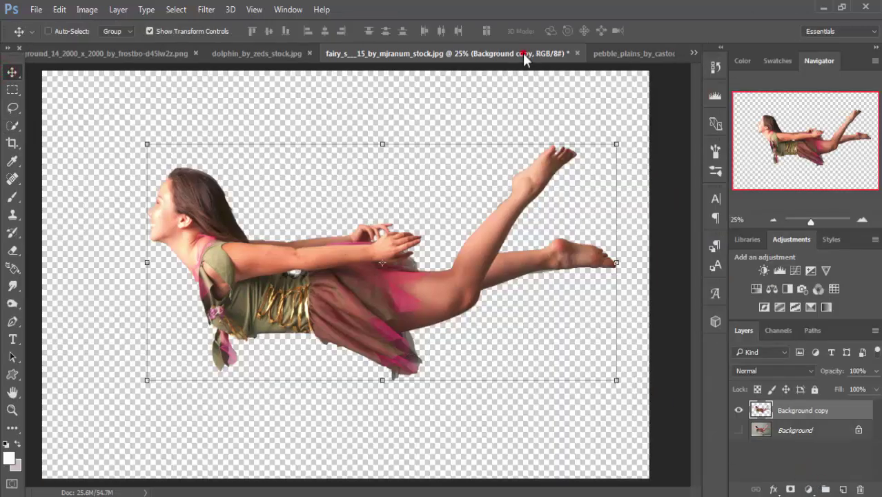
pyautogui.moveTo(524, 55); pyautogui.dragTo(524, 114)
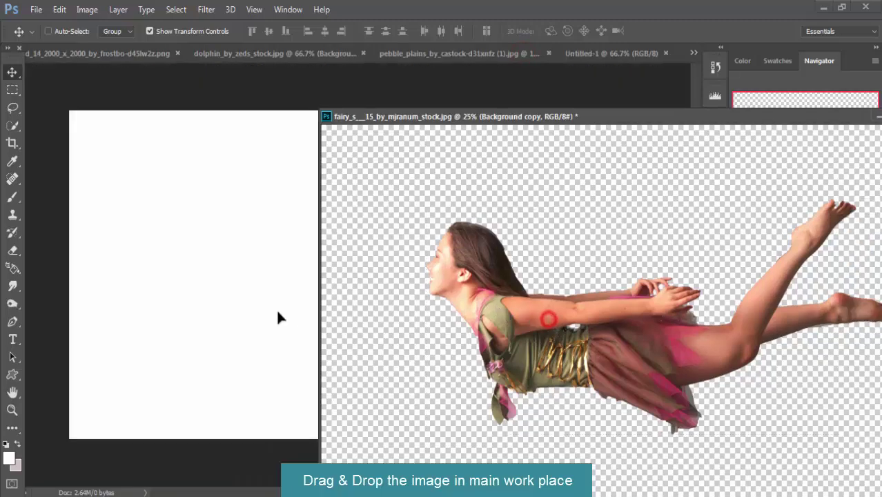
pyautogui.moveTo(277, 317); pyautogui.dragTo(266, 310)
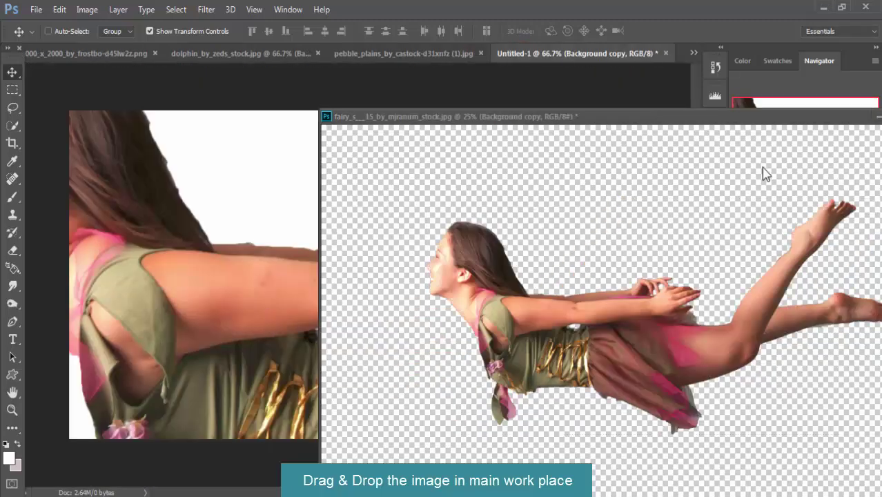
pyautogui.click(878, 116)
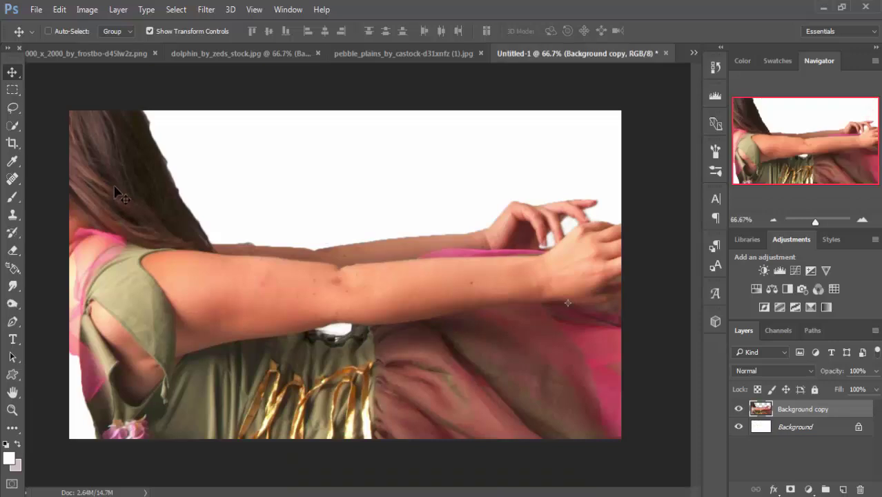
pyautogui.moveTo(117, 193); pyautogui.dragTo(404, 314)
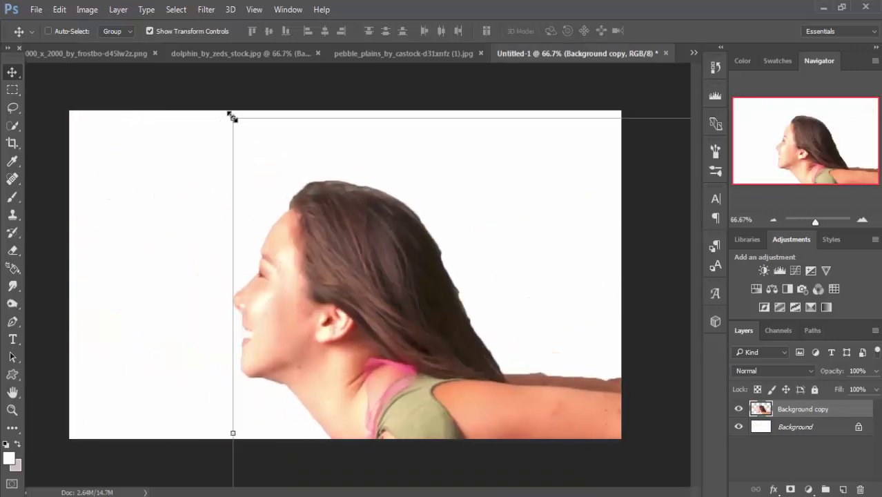
# Step: Shrink the girl, flip her horizontally to face right, and move her left
pyautogui.moveTo(232, 116)
pyautogui.mouseDown()
pyautogui.moveTo(469, 348)
pyautogui.moveTo(532, 388)
pyautogui.moveTo(565, 400)
pyautogui.moveTo(631, 341)
pyautogui.moveTo(565, 364)
pyautogui.moveTo(152, 242)
pyautogui.moveTo(147, 198)
pyautogui.mouseUp()
pyautogui.moveTo(129, 147)
pyautogui.mouseDown()
pyautogui.moveTo(157, 187)
pyautogui.moveTo(200, 185)
pyautogui.moveTo(260, 216)
pyautogui.moveTo(254, 212)
pyautogui.mouseUp()
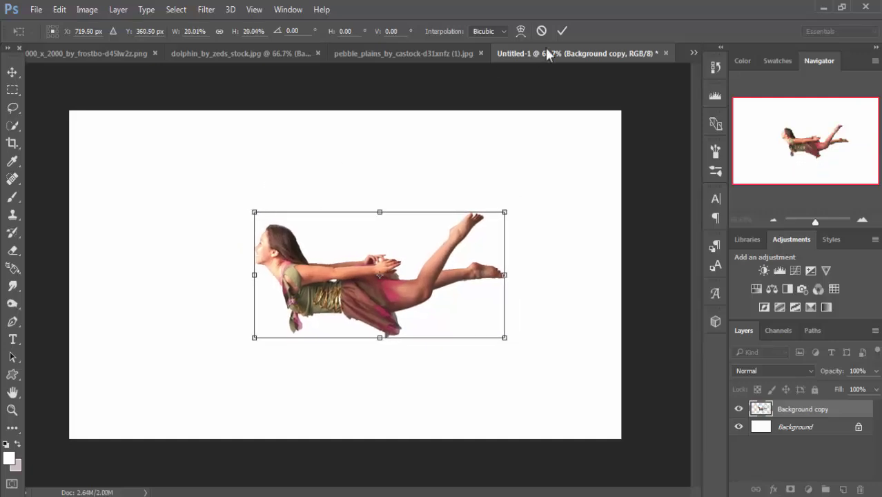
pyautogui.click(564, 31)
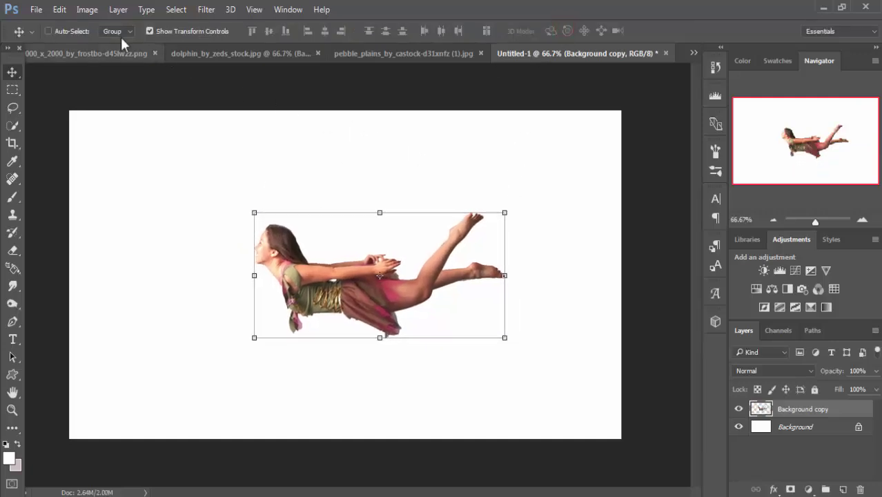
pyautogui.click(59, 11)
pyautogui.moveTo(102, 274)
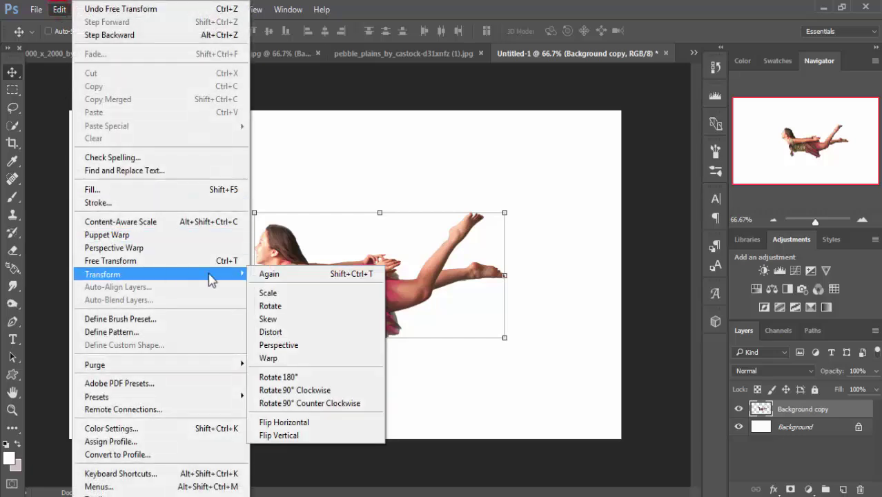
pyautogui.click(293, 422)
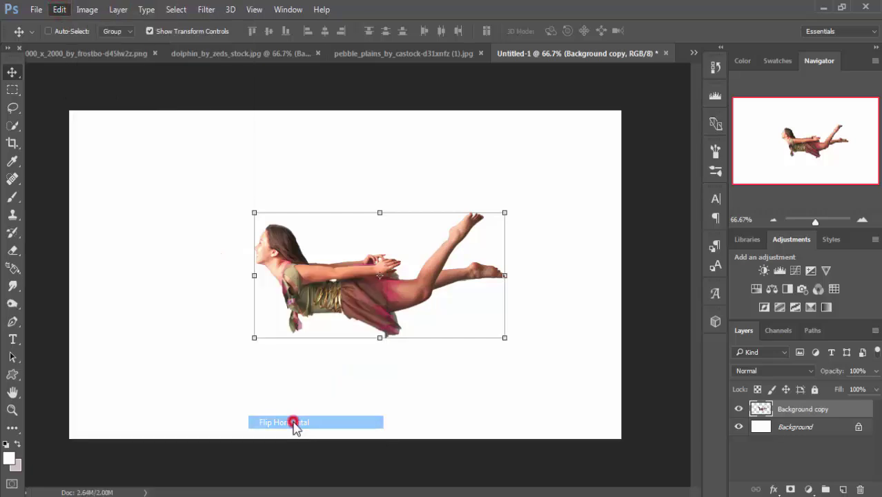
pyautogui.moveTo(435, 298)
pyautogui.mouseDown()
pyautogui.moveTo(266, 304)
pyautogui.moveTo(255, 318)
pyautogui.mouseUp()
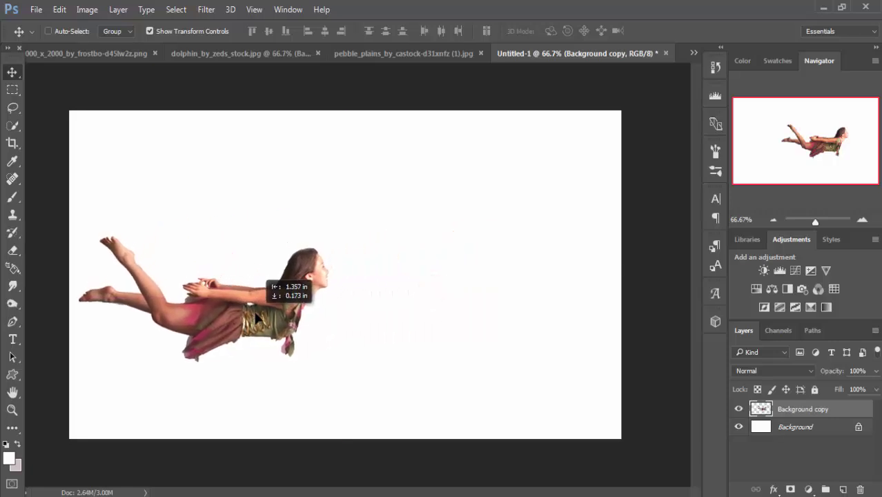
pyautogui.moveTo(256, 317); pyautogui.dragTo(259, 319)
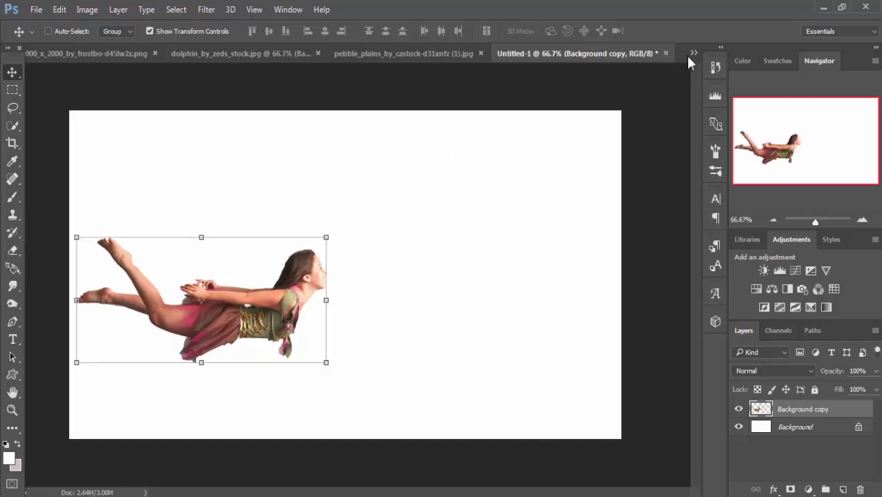
# Step: Copy the dolphin into Untitled-1, scale it to about 76%, and place it right of the girl
pyautogui.click(268, 53)
pyautogui.moveTo(268, 54)
pyautogui.mouseDown()
pyautogui.moveTo(360, 131)
pyautogui.moveTo(629, 106)
pyautogui.mouseUp()
pyautogui.moveTo(771, 305); pyautogui.dragTo(419, 267)
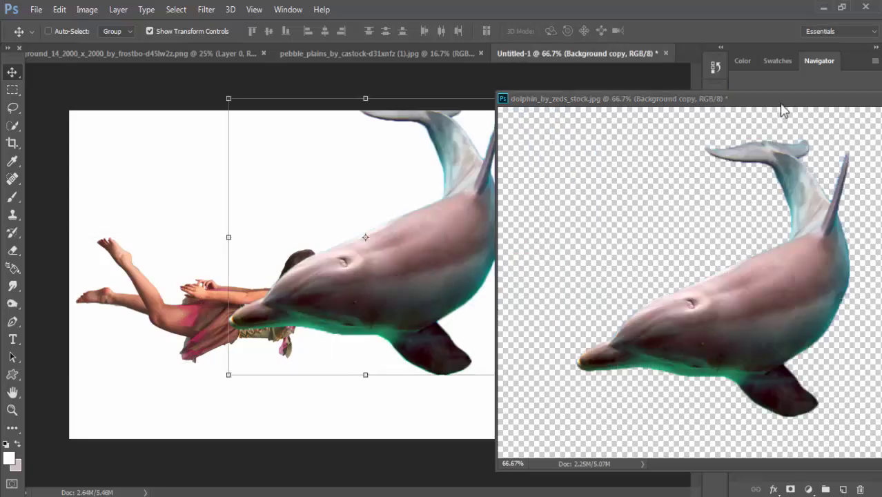
pyautogui.moveTo(783, 111); pyautogui.dragTo(807, 109)
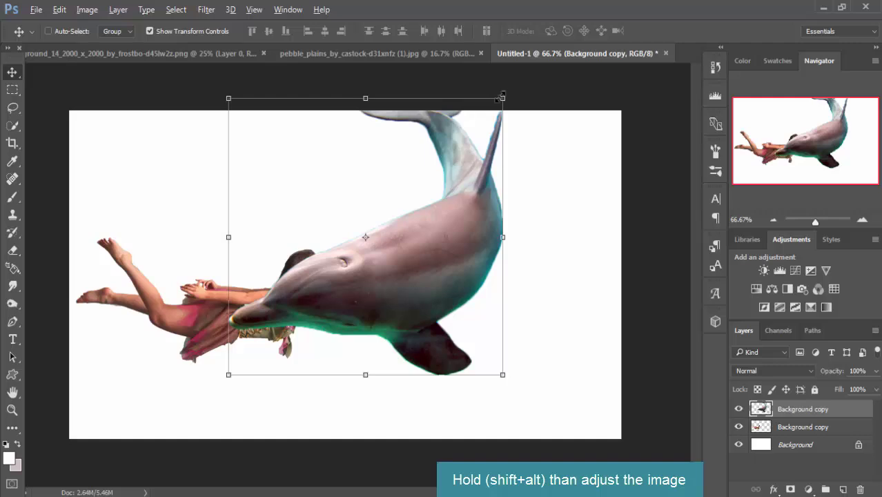
pyautogui.moveTo(503, 98)
pyautogui.mouseDown()
pyautogui.moveTo(479, 168)
pyautogui.moveTo(491, 155)
pyautogui.mouseUp()
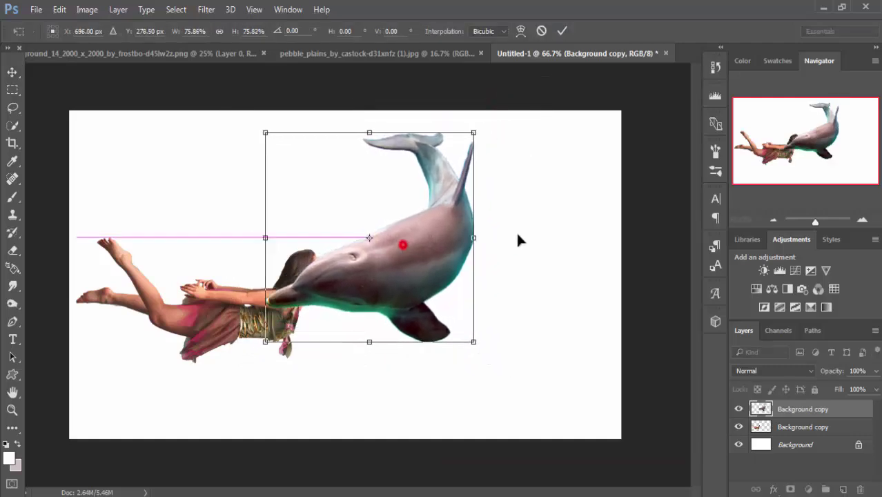
pyautogui.moveTo(400, 251); pyautogui.dragTo(511, 236)
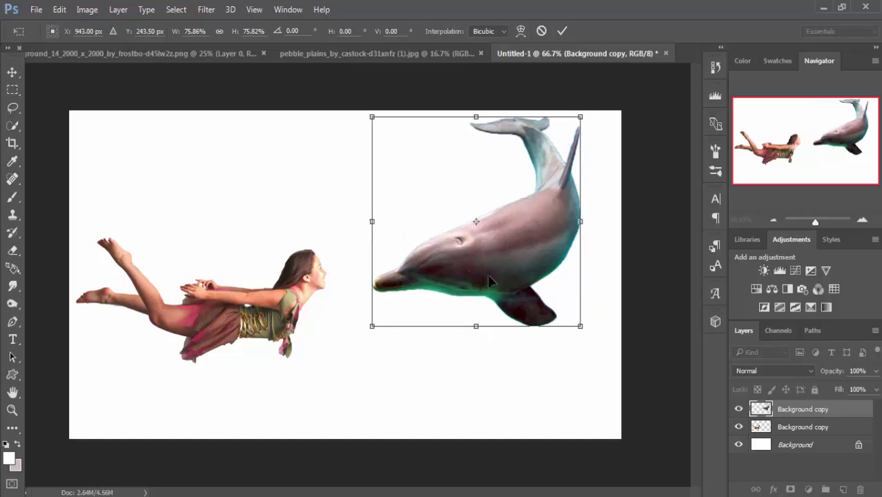
pyautogui.click(562, 30)
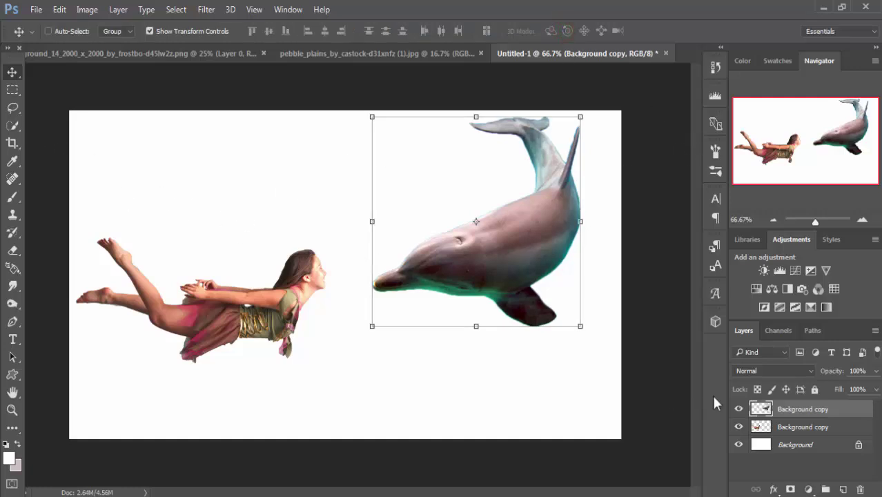
# Step: Tilt the girl about 9 degrees and nudge her slightly
pyautogui.click(785, 428)
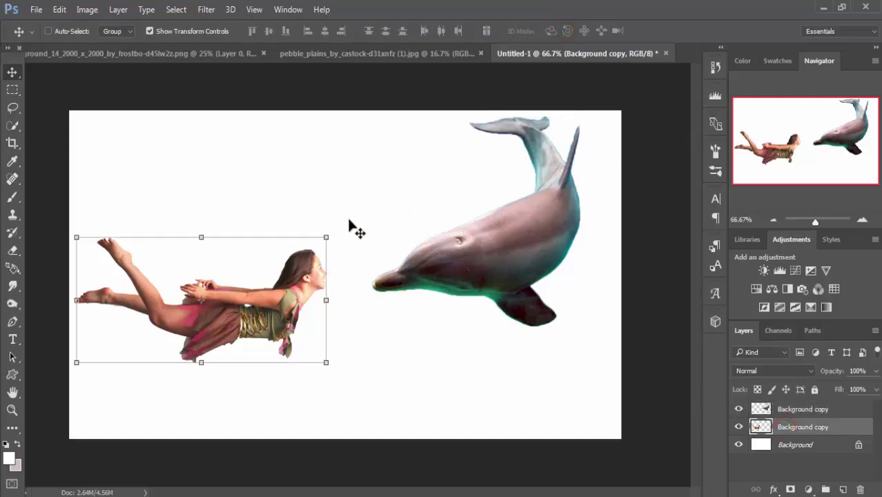
pyautogui.moveTo(335, 229); pyautogui.dragTo(334, 192)
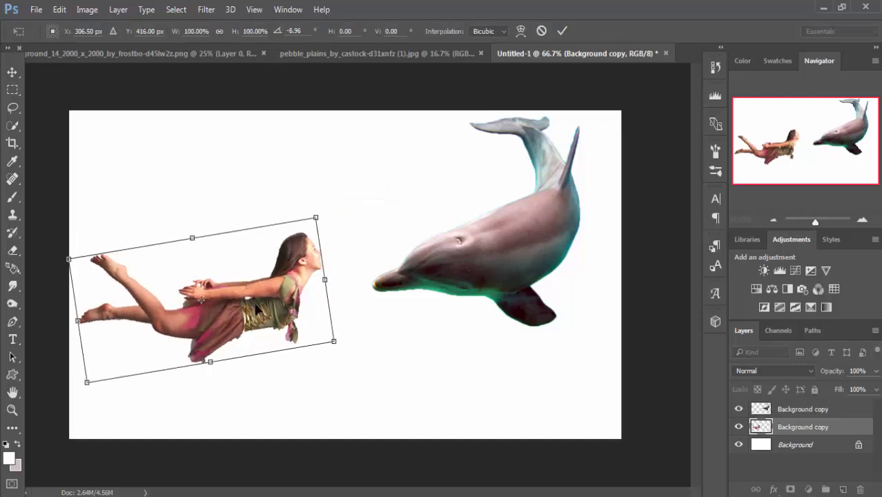
pyautogui.moveTo(258, 307)
pyautogui.mouseDown()
pyautogui.moveTo(269, 311)
pyautogui.moveTo(259, 305)
pyautogui.mouseUp()
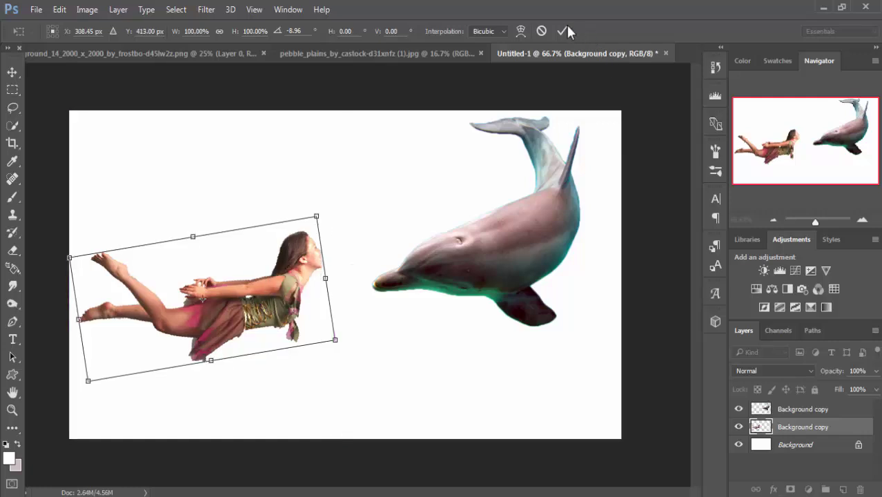
pyautogui.click(563, 30)
# Step: Rotate the dolphin about 21° clockwise and nudge it slightly left and up
pyautogui.click(804, 412)
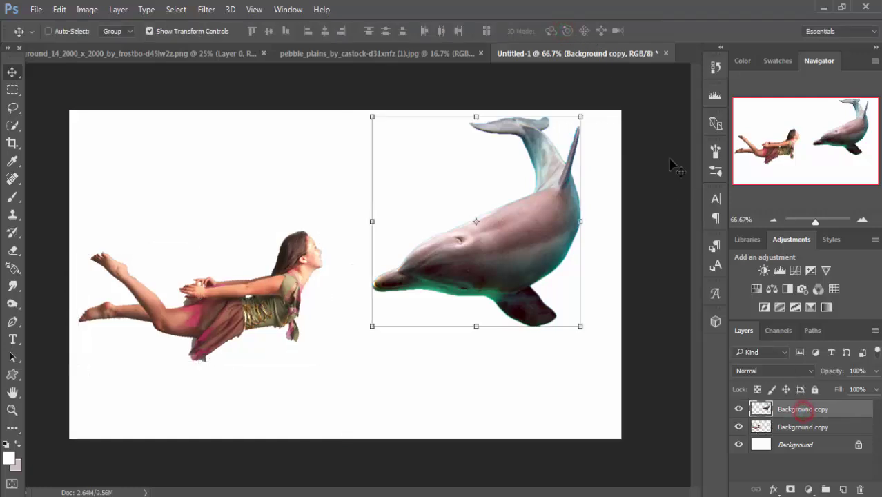
pyautogui.moveTo(578, 117)
pyautogui.mouseDown()
pyautogui.moveTo(591, 105)
pyautogui.moveTo(621, 105)
pyautogui.moveTo(611, 173)
pyautogui.mouseUp()
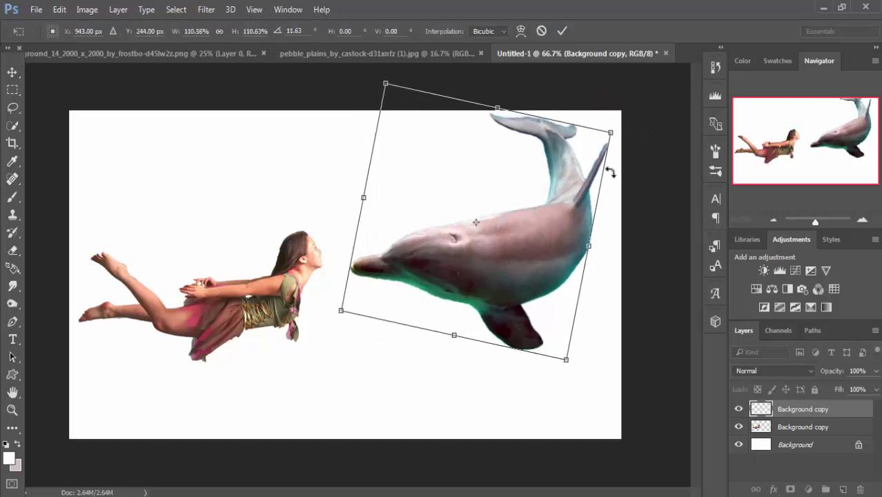
pyautogui.moveTo(562, 236); pyautogui.dragTo(562, 258)
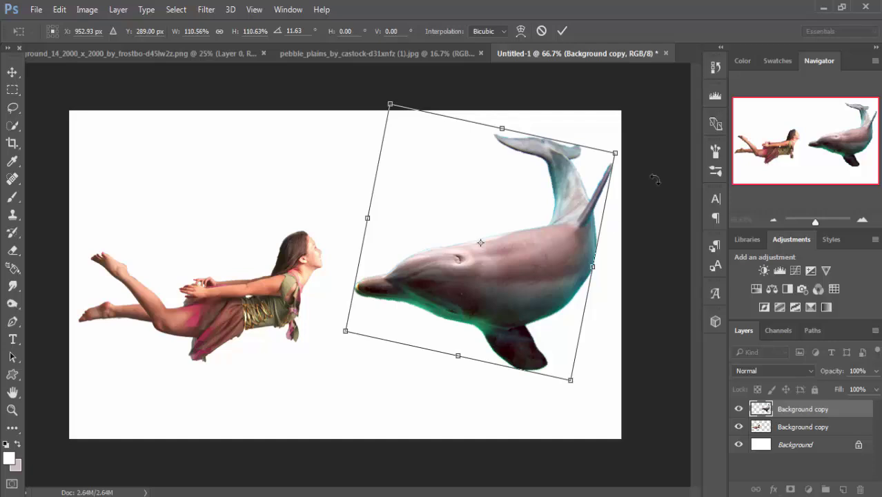
pyautogui.moveTo(659, 162); pyautogui.dragTo(674, 180)
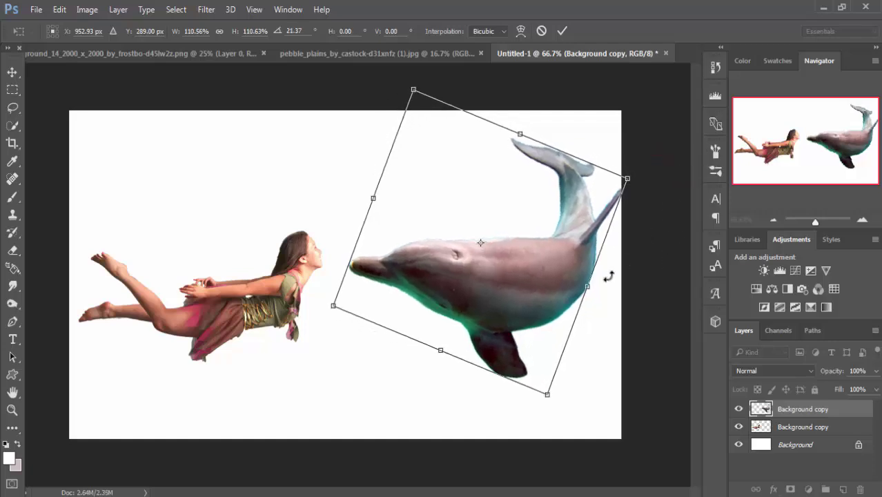
pyautogui.click(548, 282)
pyautogui.moveTo(546, 288); pyautogui.dragTo(542, 283)
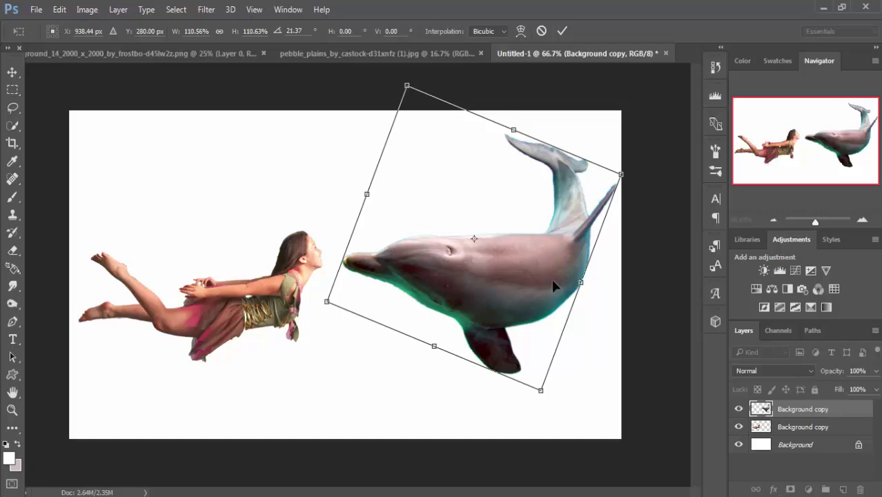
pyautogui.click(562, 30)
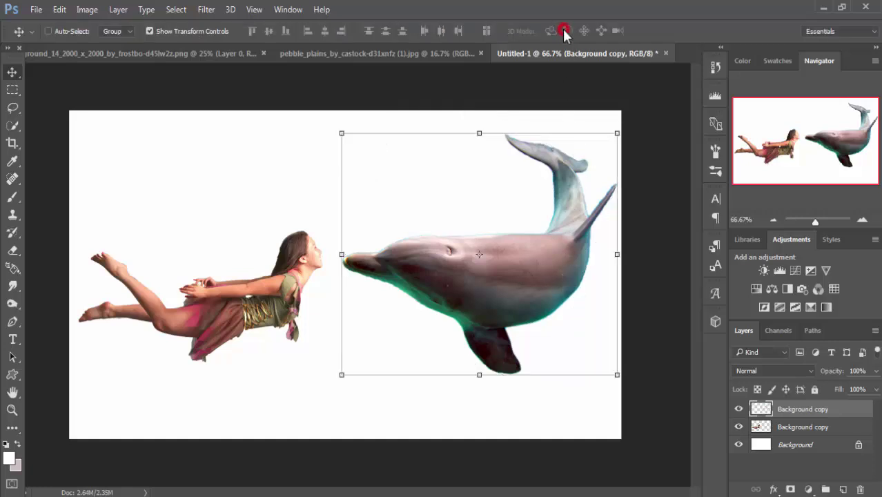
# Step: Scale the girl to about 72.66% and move her right toward the dolphin's snout
pyautogui.click(798, 428)
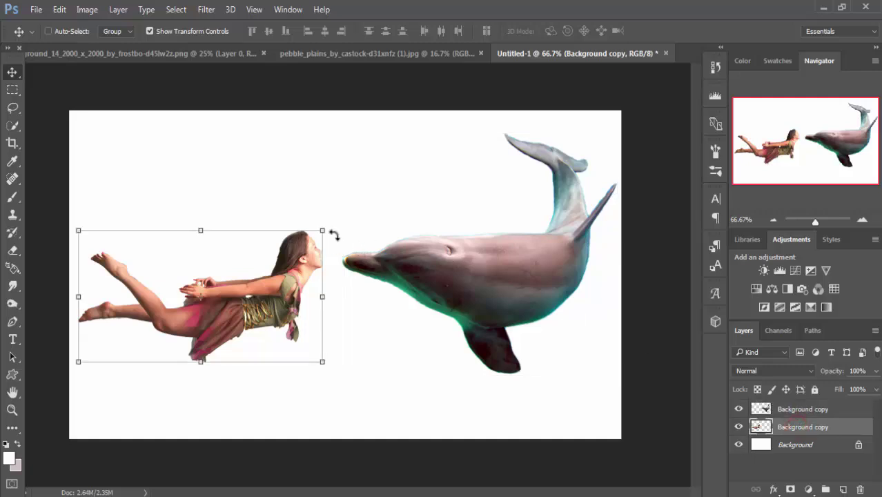
pyautogui.moveTo(324, 230); pyautogui.dragTo(303, 258)
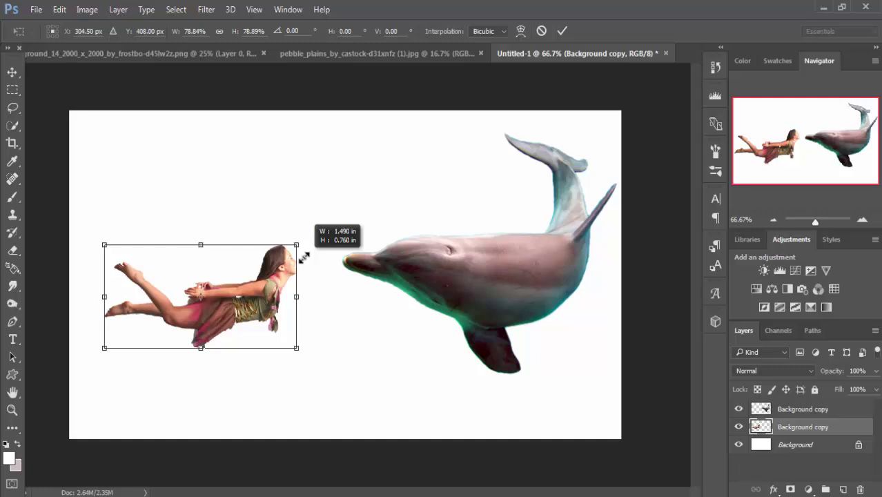
pyautogui.moveTo(243, 307)
pyautogui.mouseDown()
pyautogui.moveTo(260, 295)
pyautogui.moveTo(257, 306)
pyautogui.mouseUp()
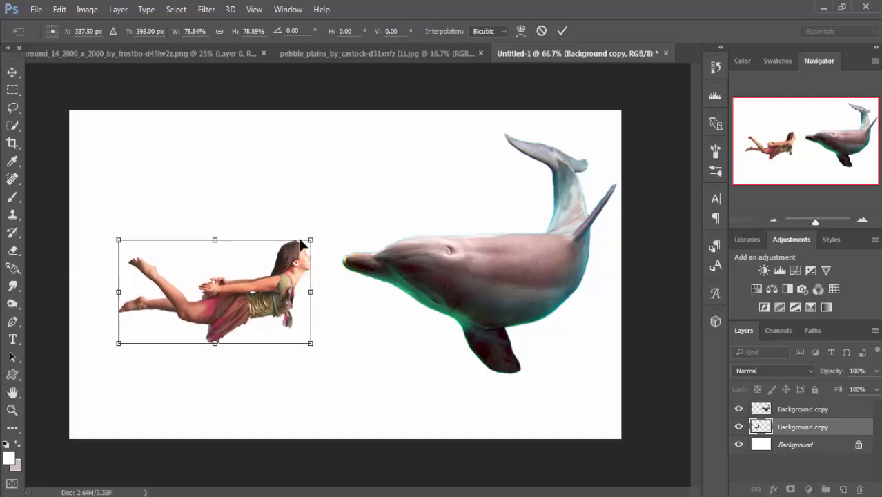
pyautogui.moveTo(312, 239); pyautogui.dragTo(304, 243)
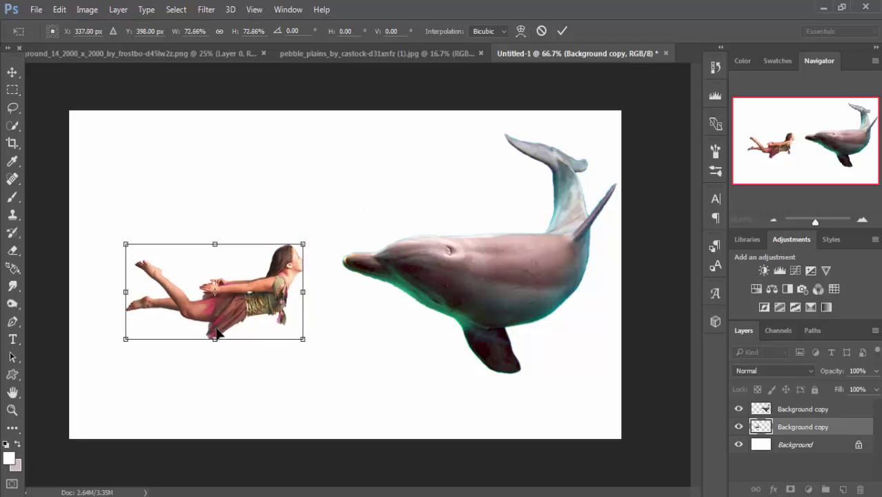
pyautogui.moveTo(243, 307); pyautogui.dragTo(256, 307)
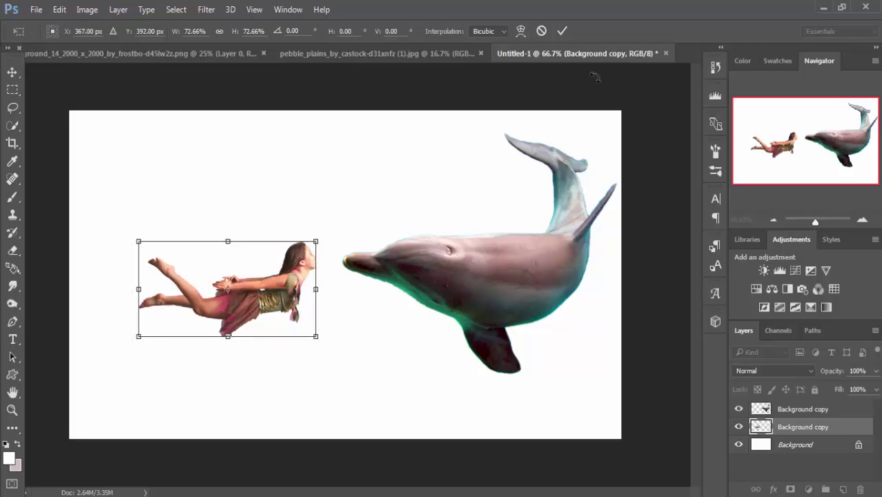
pyautogui.click(563, 30)
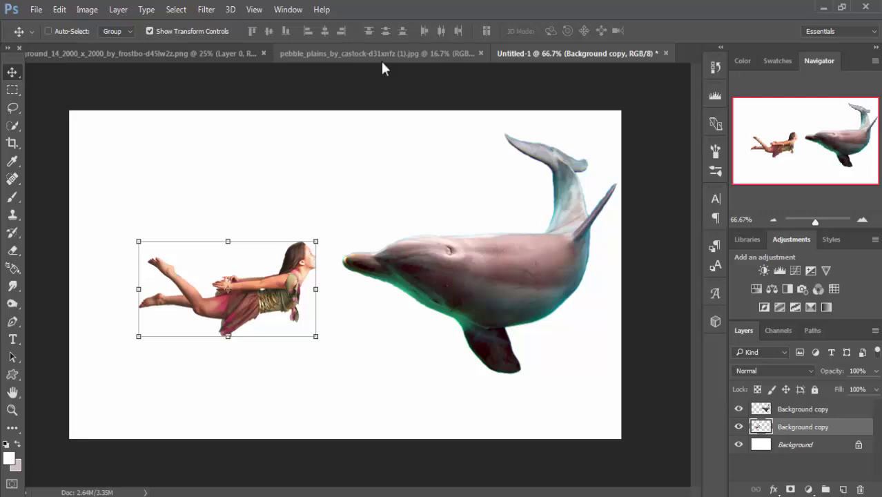
# Step: Select the water below the surface in the underwater image with Quick Selection
pyautogui.click(147, 53)
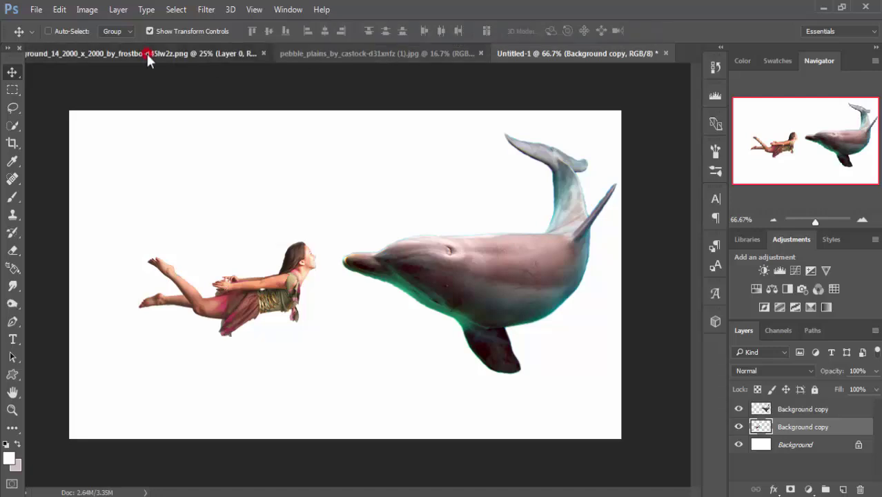
pyautogui.click(13, 126)
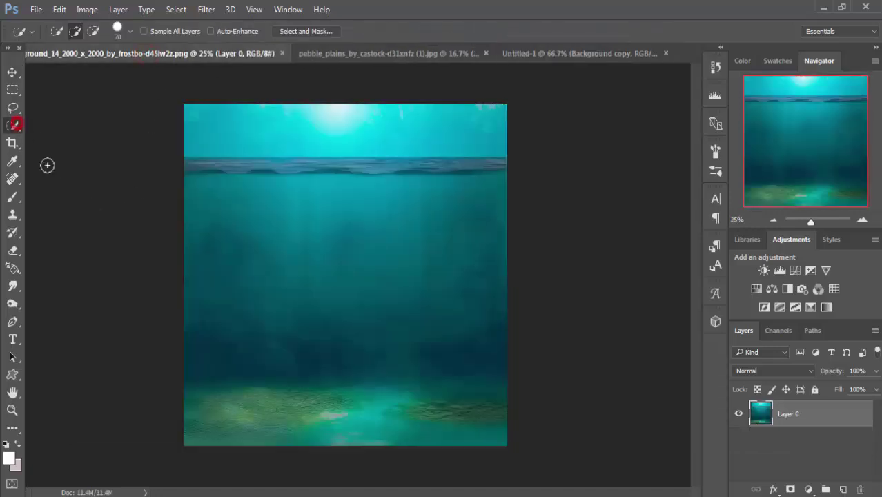
pyautogui.moveTo(190, 168); pyautogui.dragTo(411, 182)
pyautogui.moveTo(477, 188)
pyautogui.mouseDown()
pyautogui.moveTo(242, 216)
pyautogui.moveTo(422, 308)
pyautogui.mouseUp()
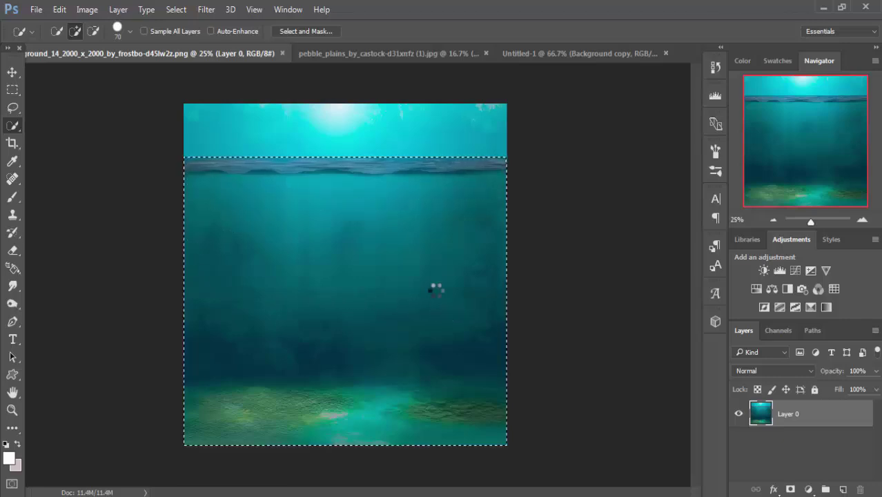
# Step: Copy the selected water into Untitled-1 as Layer 1 and shrink it to about 31%
pyautogui.click(12, 71)
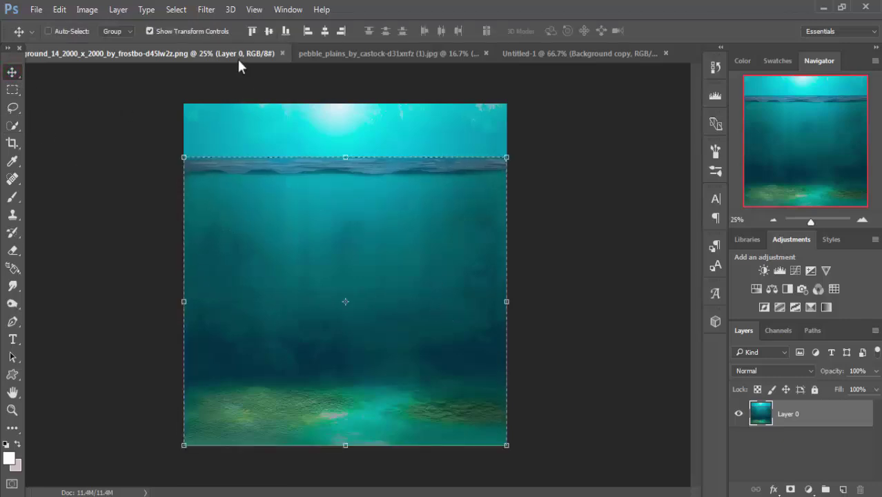
pyautogui.moveTo(237, 56); pyautogui.dragTo(237, 80)
pyautogui.moveTo(150, 78); pyautogui.dragTo(581, 96)
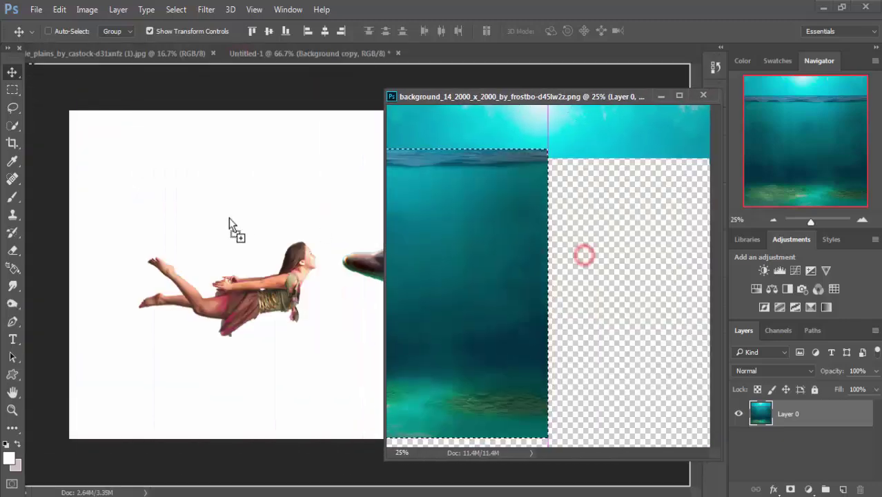
pyautogui.moveTo(532, 260); pyautogui.dragTo(229, 218)
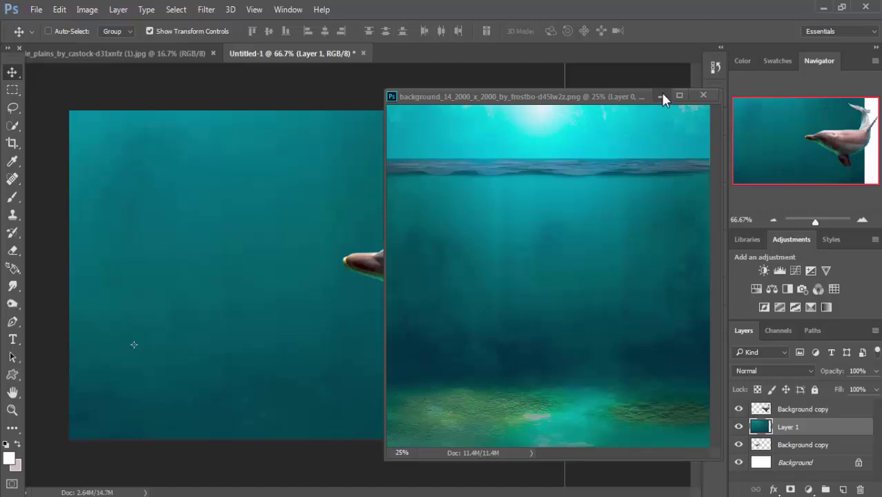
pyautogui.click(660, 96)
pyautogui.moveTo(370, 176); pyautogui.dragTo(335, 418)
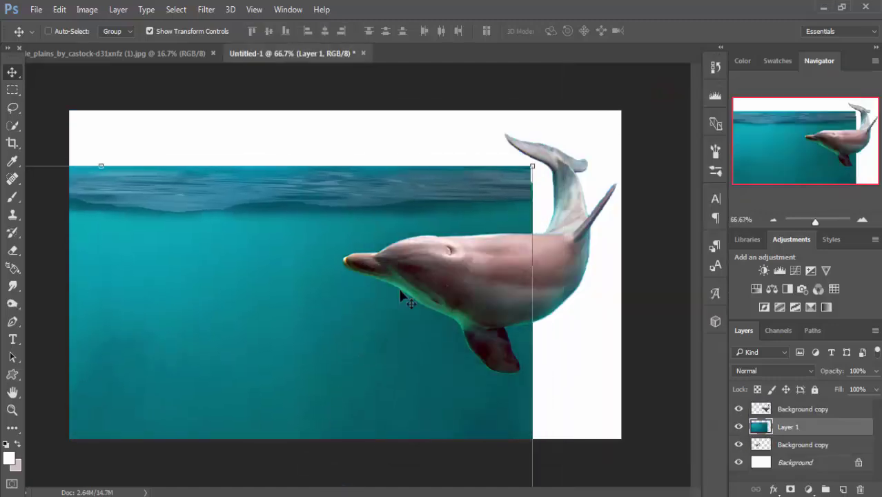
pyautogui.moveTo(533, 165)
pyautogui.mouseDown()
pyautogui.moveTo(171, 432)
pyautogui.moveTo(425, 167)
pyautogui.mouseUp()
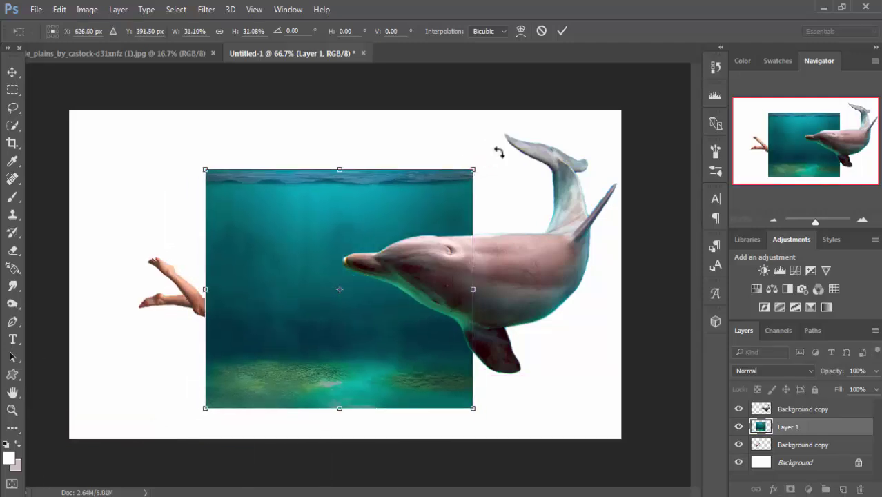
# Step: Rotate Layer 1 by 90°, scale it to about 37%, and set it along the left edge
pyautogui.moveTo(497, 148)
pyautogui.mouseDown()
pyautogui.moveTo(486, 405)
pyautogui.moveTo(452, 430)
pyautogui.mouseUp()
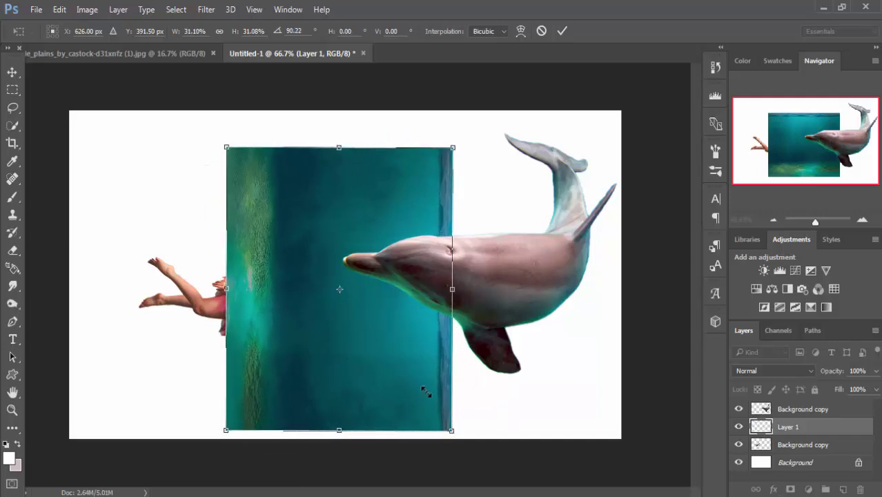
pyautogui.moveTo(226, 145); pyautogui.dragTo(198, 139)
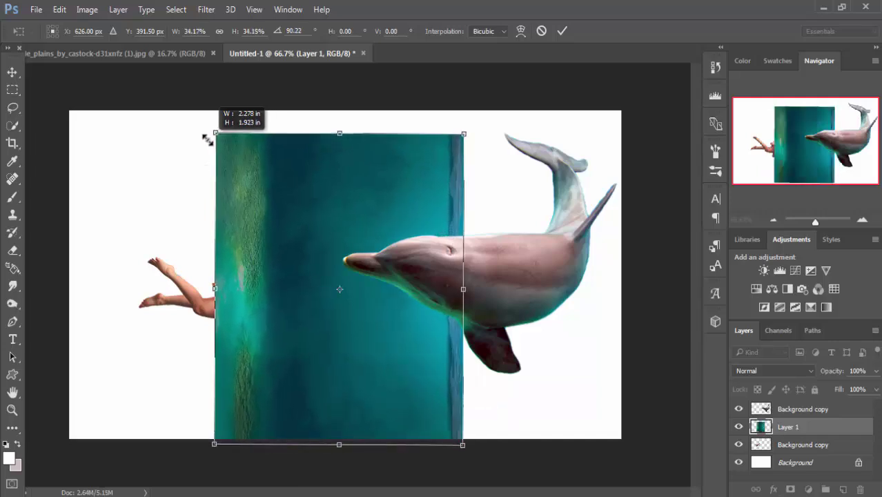
pyautogui.moveTo(354, 192); pyautogui.dragTo(211, 174)
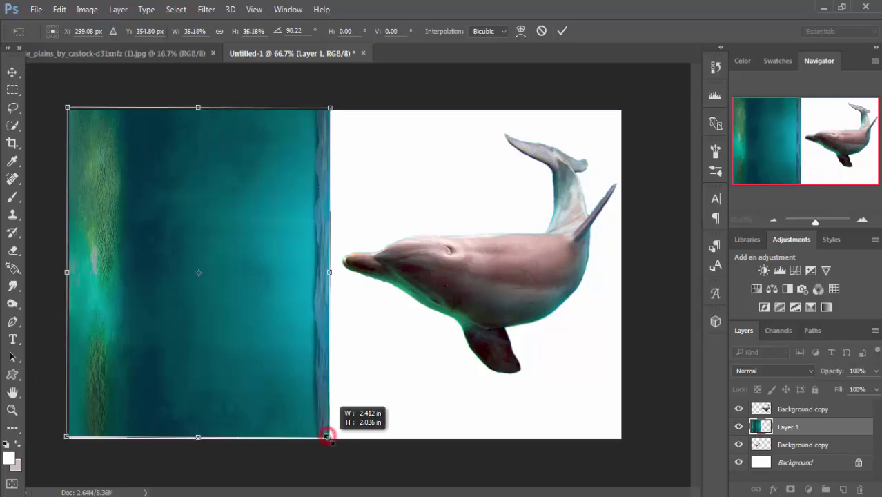
pyautogui.moveTo(327, 436); pyautogui.dragTo(330, 438)
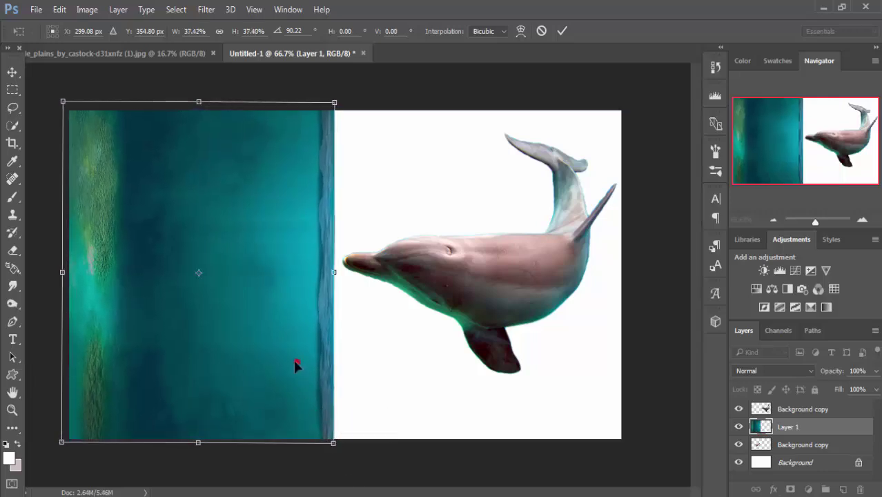
pyautogui.moveTo(293, 358); pyautogui.dragTo(226, 362)
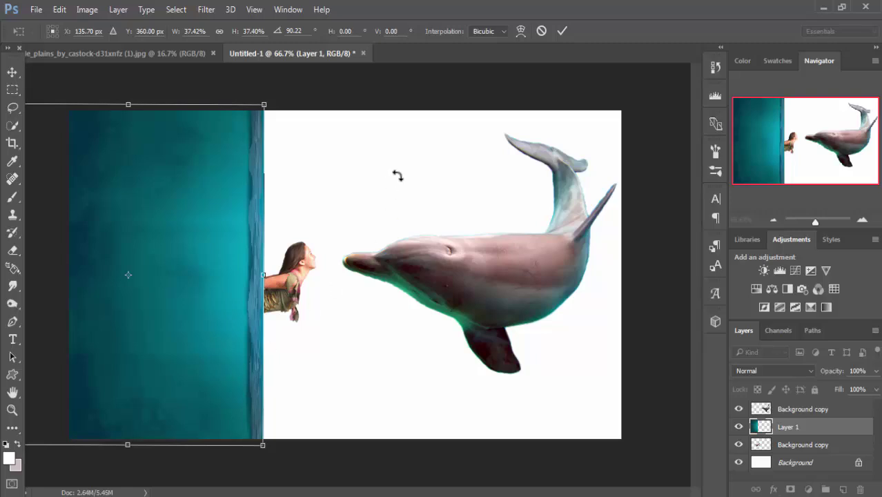
pyautogui.click(561, 30)
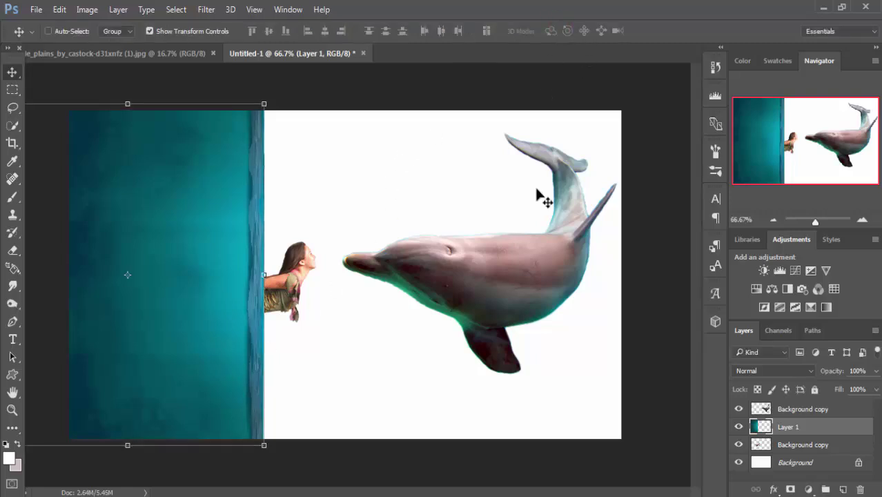
# Step: Move the water layer below the girl's layer and duplicate it
pyautogui.moveTo(791, 432); pyautogui.dragTo(796, 450)
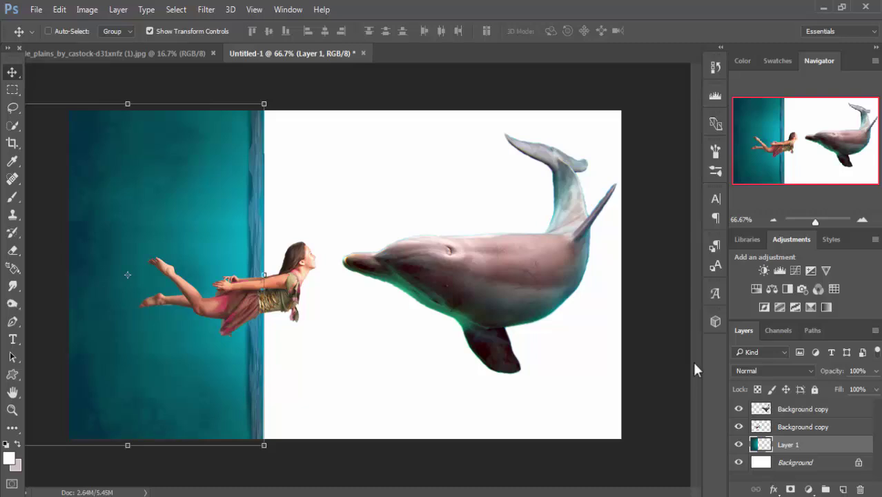
pyautogui.rightClick(818, 445)
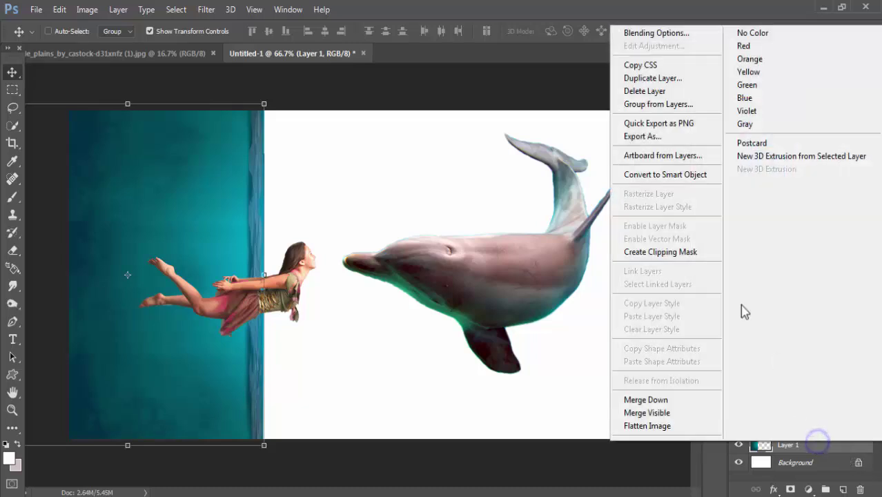
pyautogui.click(662, 84)
pyautogui.click(814, 164)
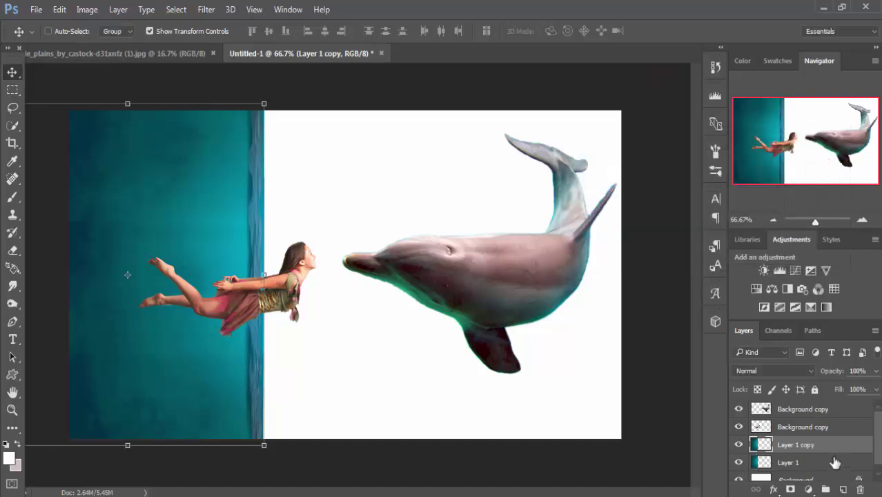
# Step: Place the water copy above the girl and set its blend mode to Soft Light
pyautogui.moveTo(831, 445); pyautogui.dragTo(829, 424)
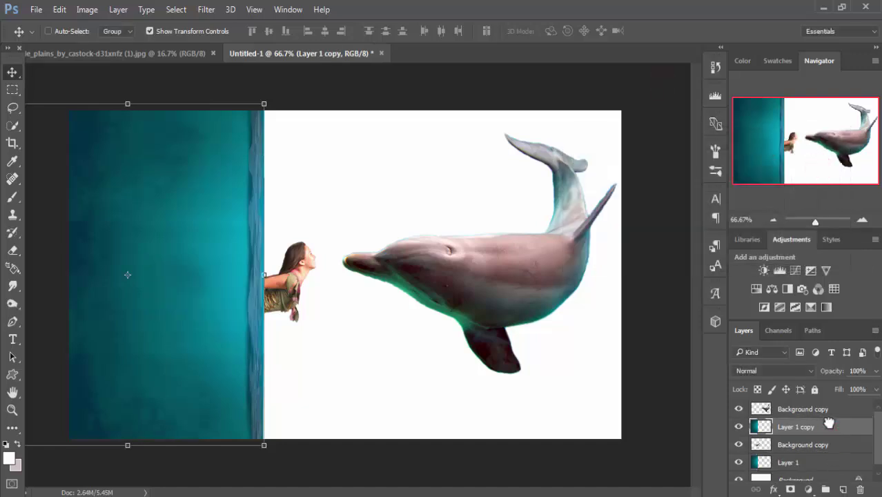
pyautogui.click(810, 370)
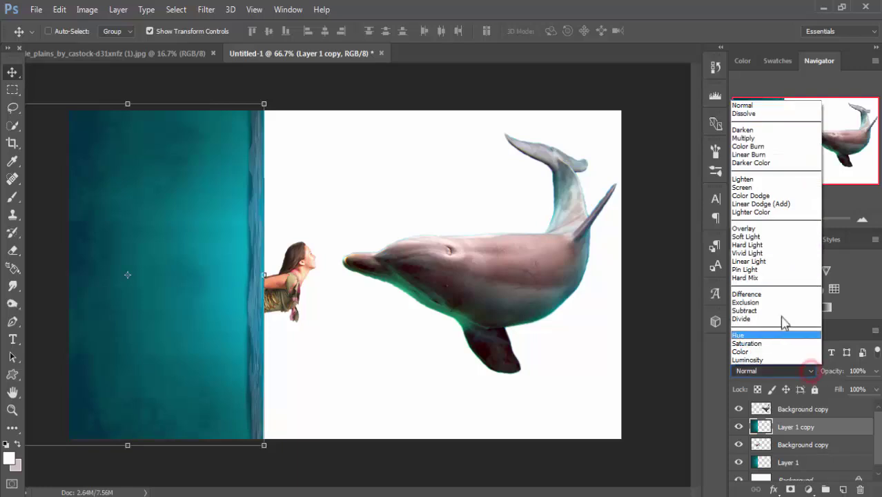
pyautogui.click(749, 237)
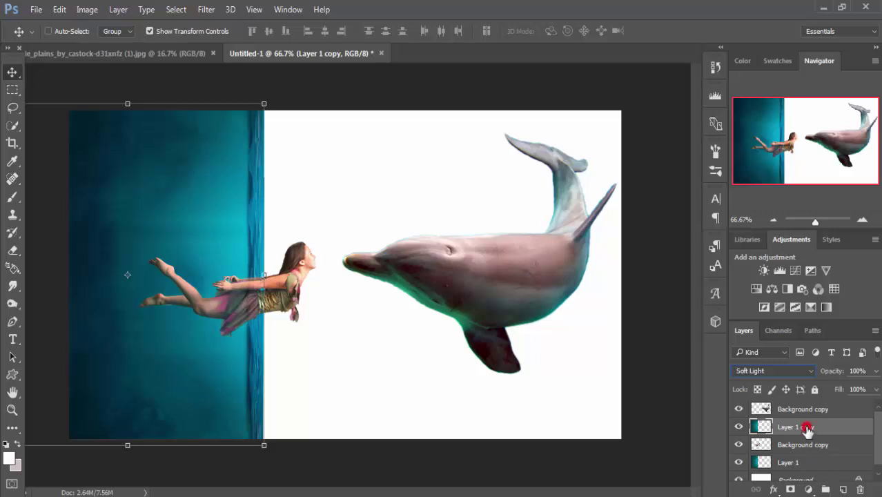
pyautogui.click(153, 56)
# Step: Draw a rectangular selection of the pebble plains sky down to the horizon
pyautogui.click(13, 90)
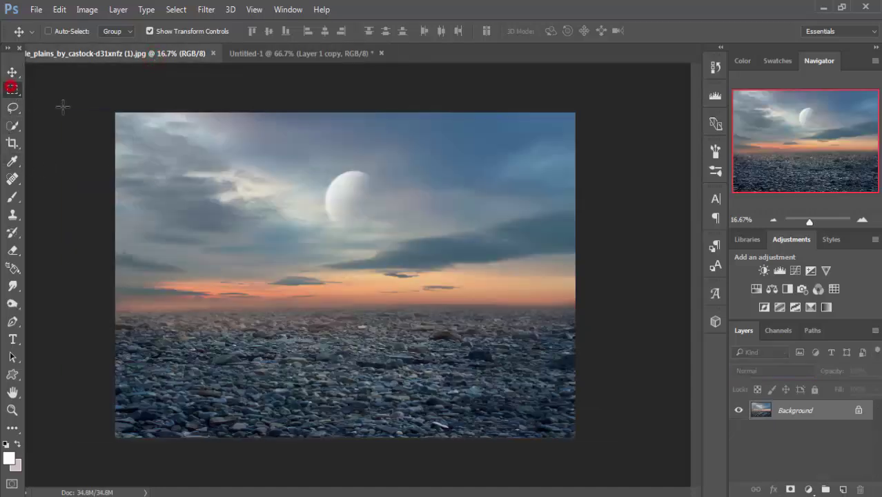
pyautogui.moveTo(114, 111); pyautogui.dragTo(582, 309)
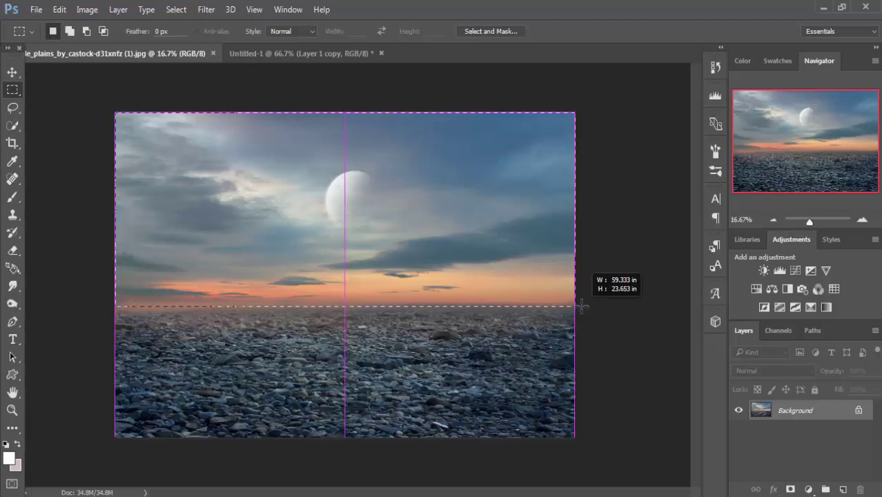
pyautogui.moveTo(581, 308); pyautogui.dragTo(581, 308)
pyautogui.click(12, 73)
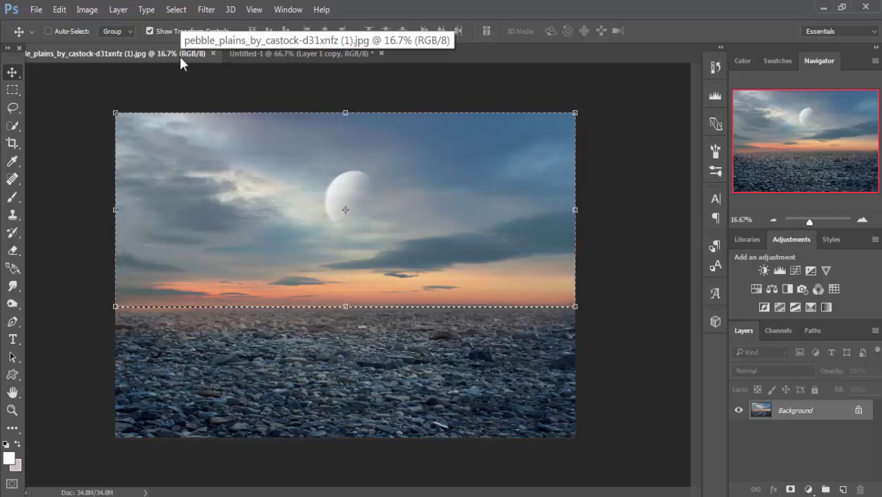
# Step: Use Transform Selection to narrow the sky selection's sides around the moon
pyautogui.click(175, 9)
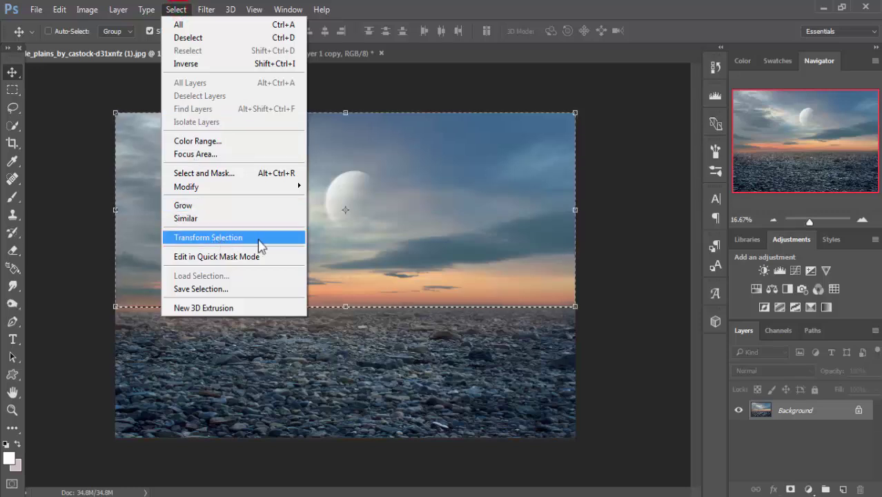
pyautogui.click(290, 239)
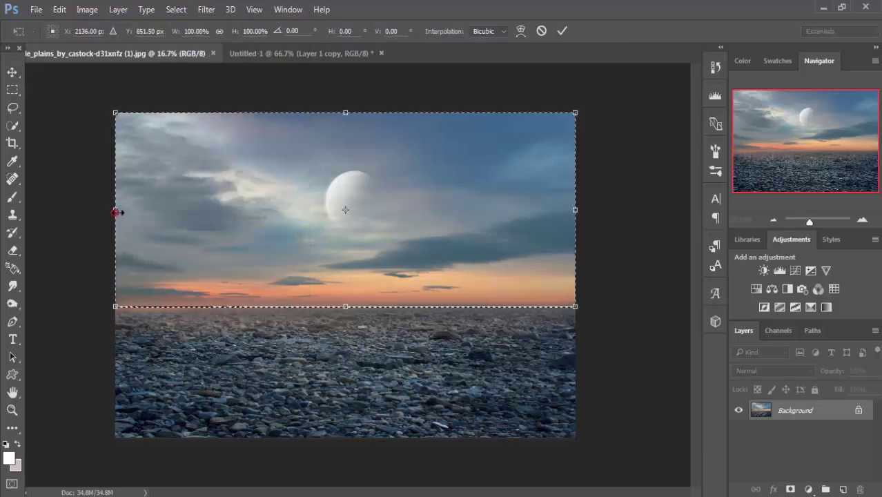
pyautogui.moveTo(115, 210); pyautogui.dragTo(218, 216)
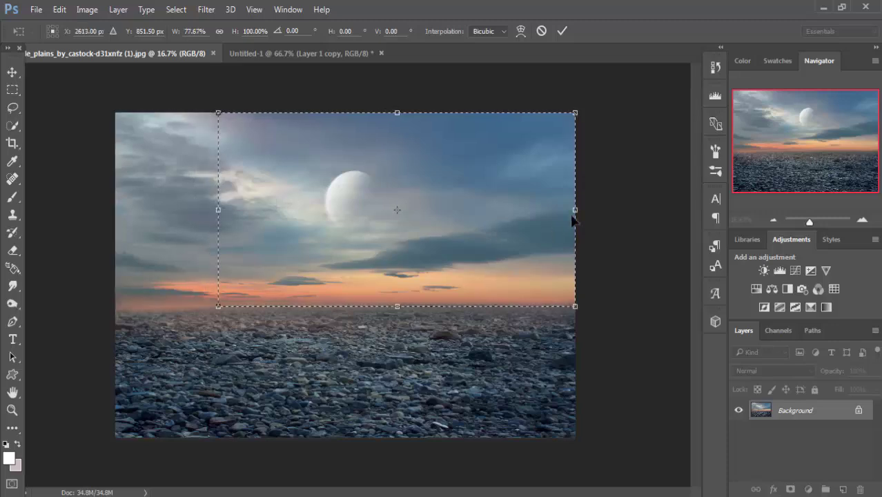
pyautogui.moveTo(575, 209)
pyautogui.mouseDown()
pyautogui.moveTo(450, 221)
pyautogui.moveTo(459, 221)
pyautogui.mouseUp()
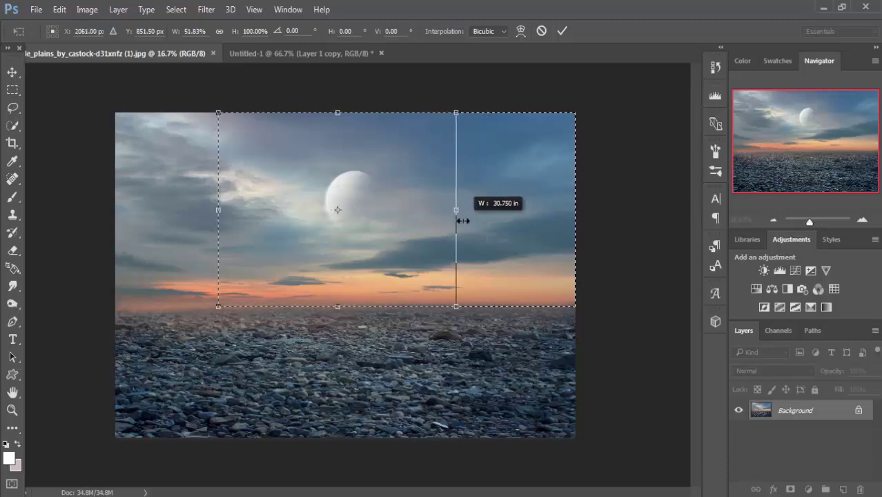
pyautogui.moveTo(216, 208); pyautogui.dragTo(239, 208)
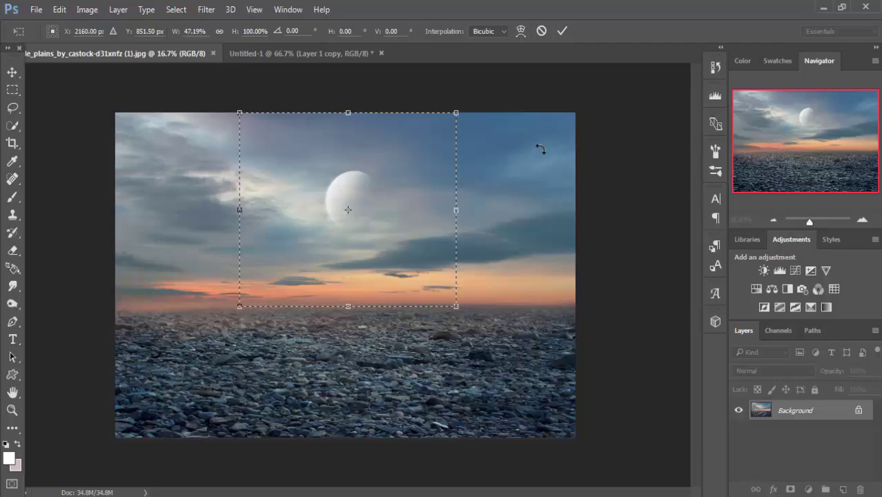
pyautogui.click(562, 31)
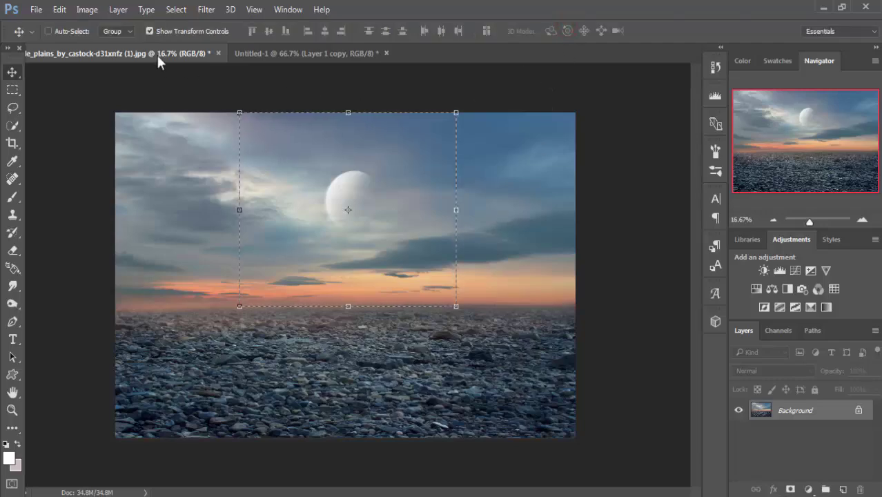
# Step: Drag the selected sky into Untitled-1 as Layer 2
pyautogui.moveTo(157, 53)
pyautogui.mouseDown()
pyautogui.moveTo(157, 90)
pyautogui.moveTo(128, 107)
pyautogui.moveTo(109, 97)
pyautogui.mouseUp()
pyautogui.moveTo(256, 95); pyautogui.dragTo(693, 85)
pyautogui.moveTo(715, 150); pyautogui.dragTo(403, 196)
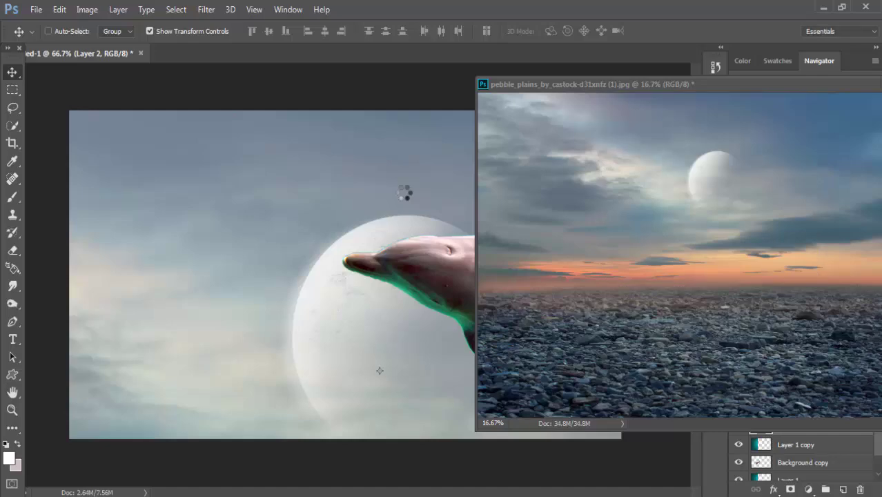
# Step: Minimize the pebble plains window and move the sky layer across the canvas
pyautogui.moveTo(816, 86); pyautogui.dragTo(582, 101)
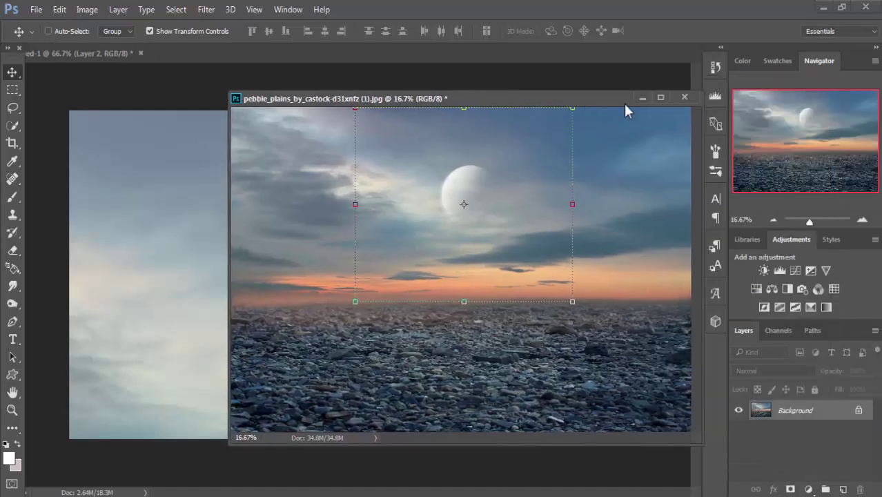
pyautogui.click(639, 99)
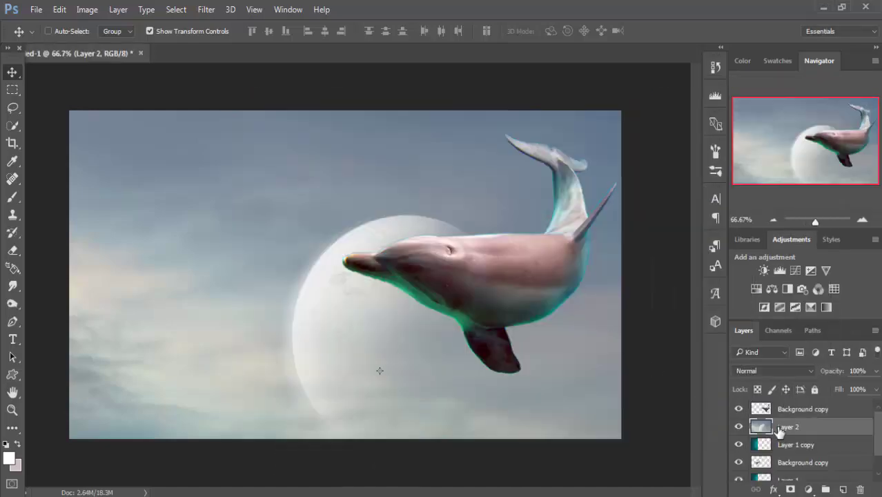
pyautogui.moveTo(124, 146)
pyautogui.mouseDown()
pyautogui.moveTo(382, 301)
pyautogui.moveTo(315, 316)
pyautogui.mouseUp()
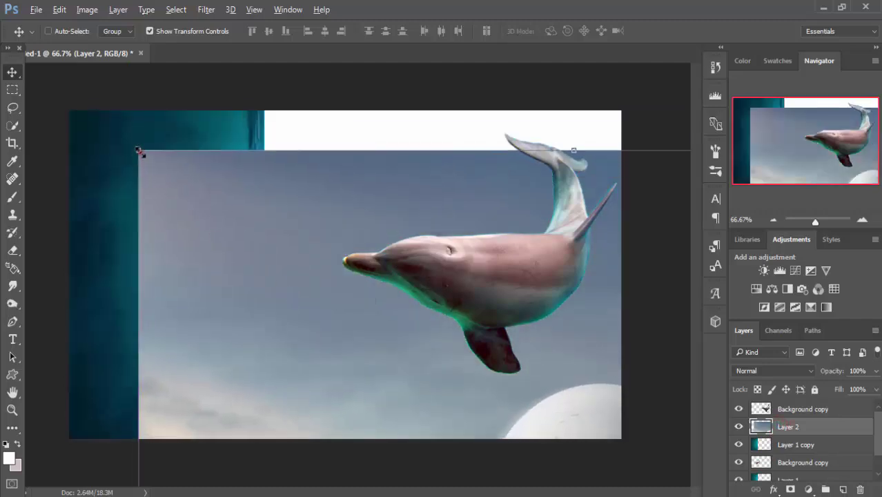
# Step: Scale Layer 2 to about 48% so it fills the canvas beside the water wall
pyautogui.moveTo(140, 151); pyautogui.dragTo(536, 431)
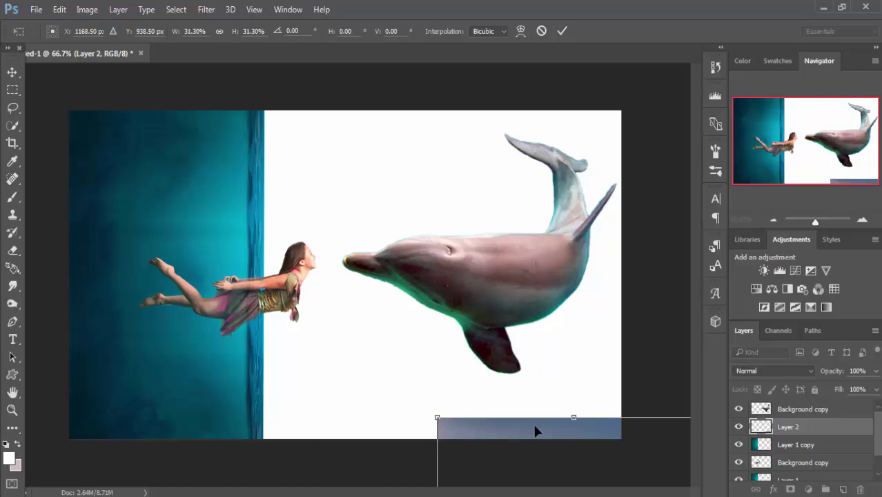
pyautogui.moveTo(503, 398)
pyautogui.mouseDown()
pyautogui.moveTo(354, 157)
pyautogui.moveTo(364, 100)
pyautogui.mouseUp()
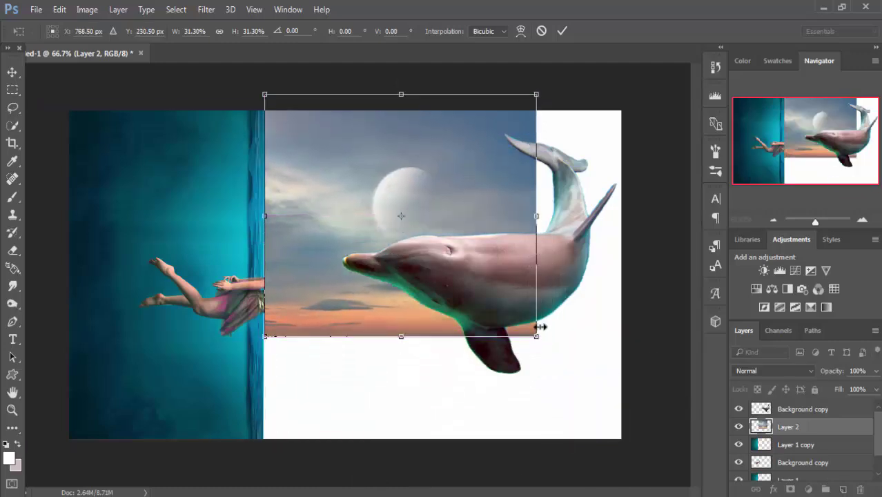
pyautogui.moveTo(536, 338); pyautogui.dragTo(570, 403)
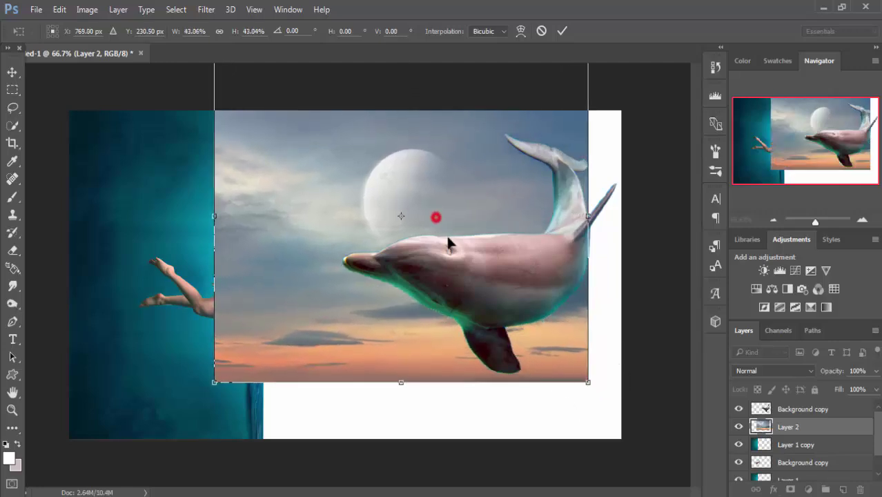
pyautogui.moveTo(448, 238); pyautogui.dragTo(476, 278)
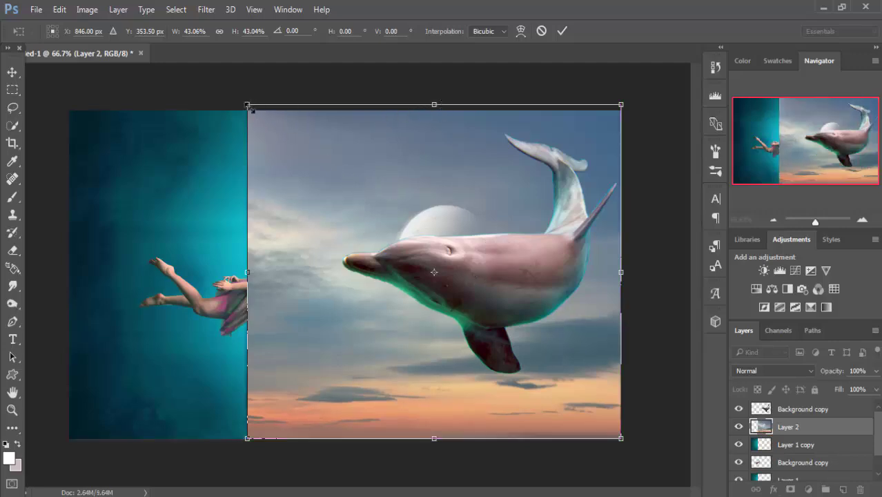
pyautogui.moveTo(249, 106)
pyautogui.mouseDown()
pyautogui.moveTo(265, 109)
pyautogui.moveTo(246, 102)
pyautogui.mouseUp()
pyautogui.moveTo(381, 180)
pyautogui.mouseDown()
pyautogui.moveTo(396, 179)
pyautogui.moveTo(392, 146)
pyautogui.mouseUp()
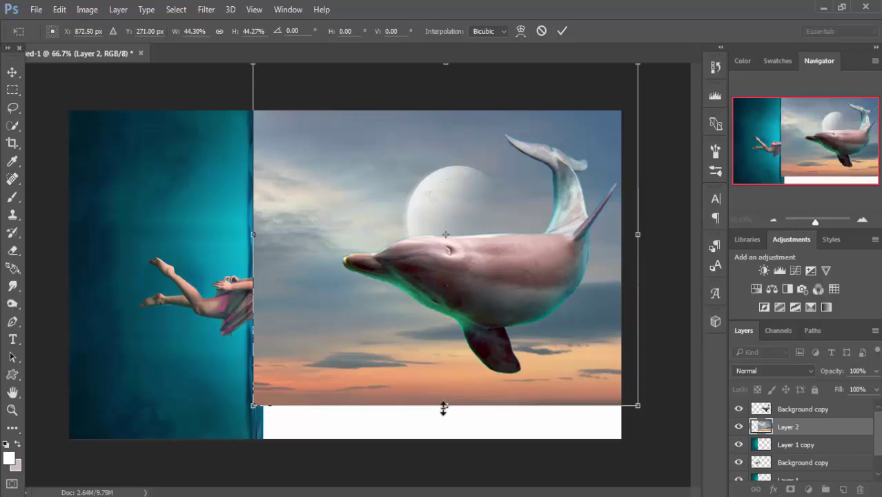
pyautogui.moveTo(447, 406); pyautogui.dragTo(447, 437)
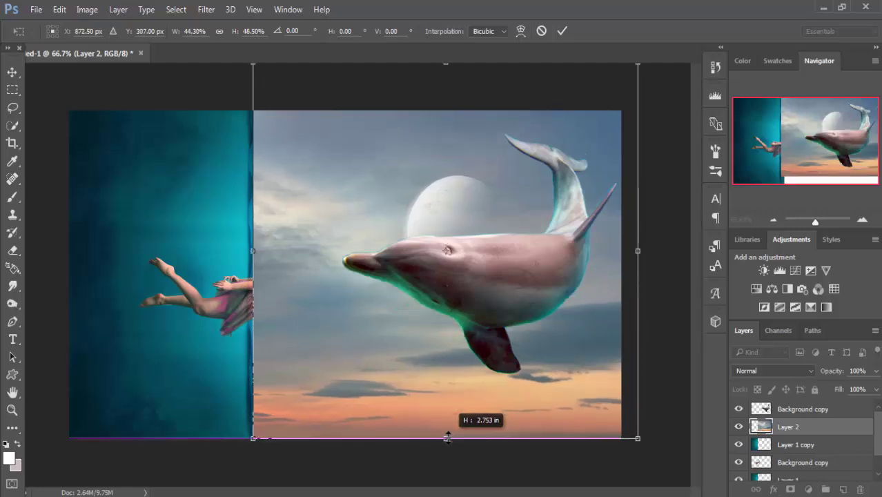
pyautogui.moveTo(638, 253); pyautogui.dragTo(673, 259)
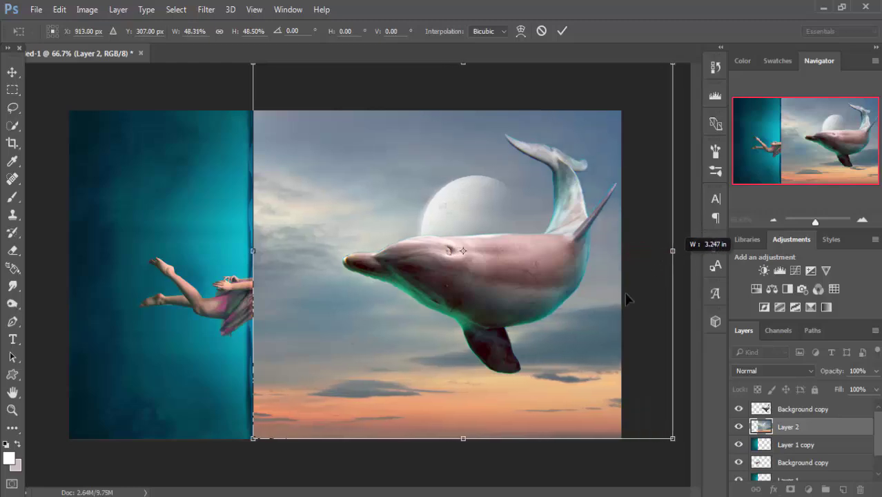
pyautogui.moveTo(626, 298); pyautogui.dragTo(622, 301)
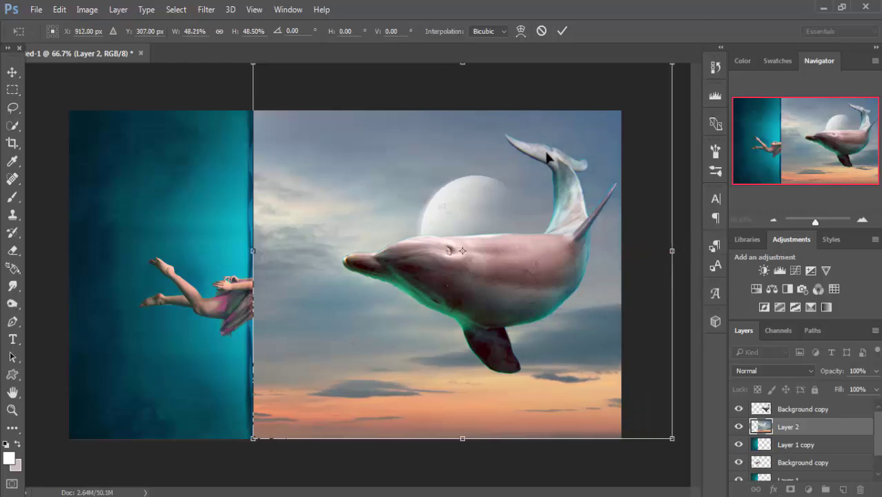
pyautogui.click(559, 30)
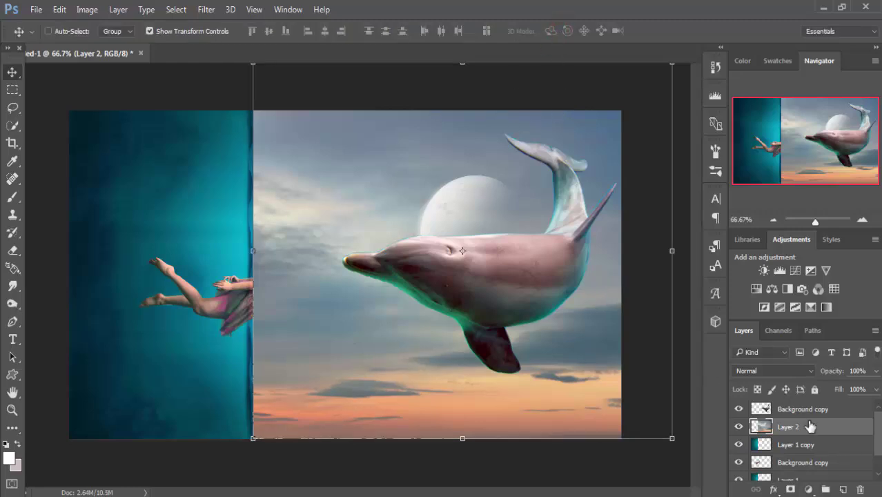
# Step: Move the sky layer, Layer 2, down the stack beneath the girl's Background copy layer
pyautogui.moveTo(808, 426); pyautogui.dragTo(811, 448)
pyautogui.moveTo(812, 463); pyautogui.dragTo(815, 469)
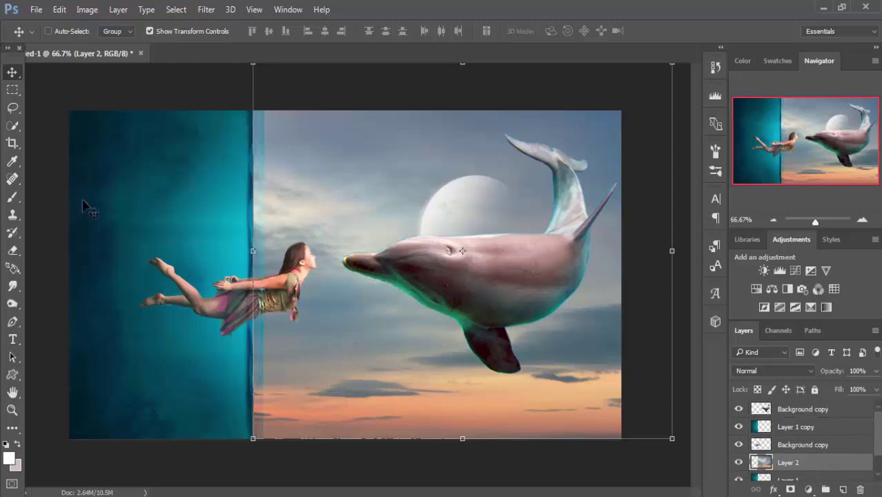
pyautogui.moveTo(822, 464)
pyautogui.mouseDown()
pyautogui.moveTo(821, 492)
pyautogui.moveTo(820, 455)
pyautogui.mouseUp()
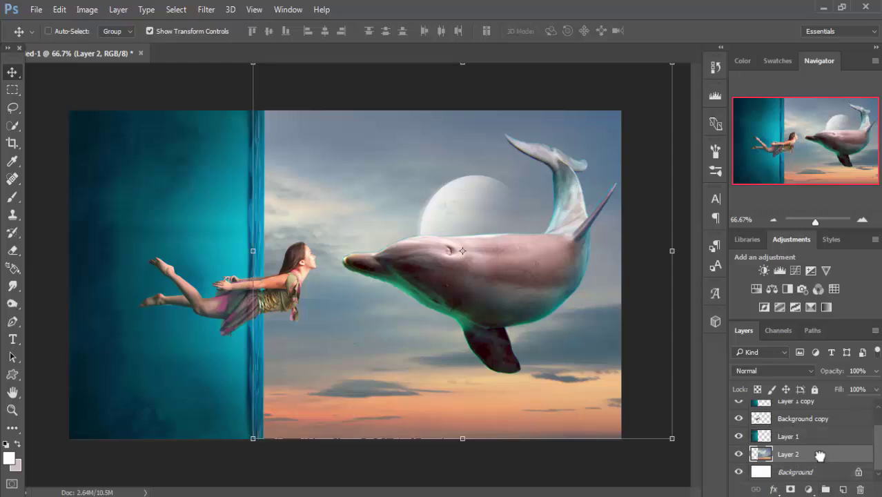
pyautogui.click(16, 70)
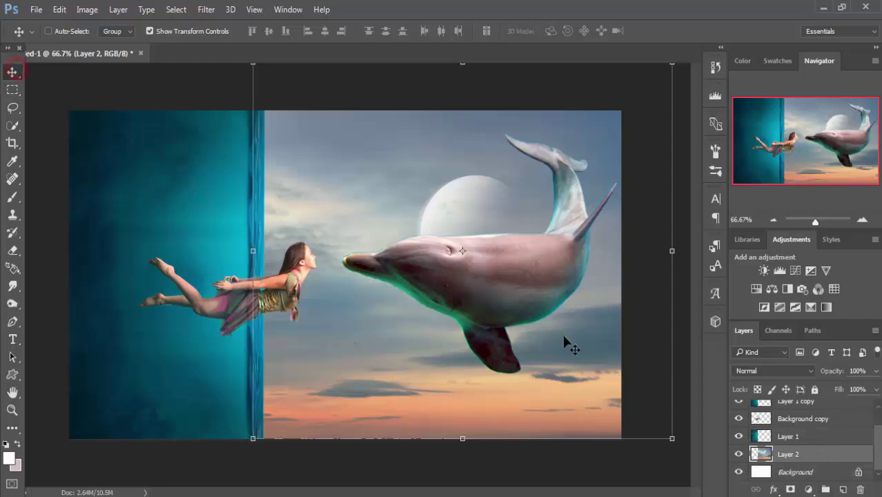
# Step: Mask Background copy at 100% zoom, painting black along the water edge to hide the girl
pyautogui.click(787, 421)
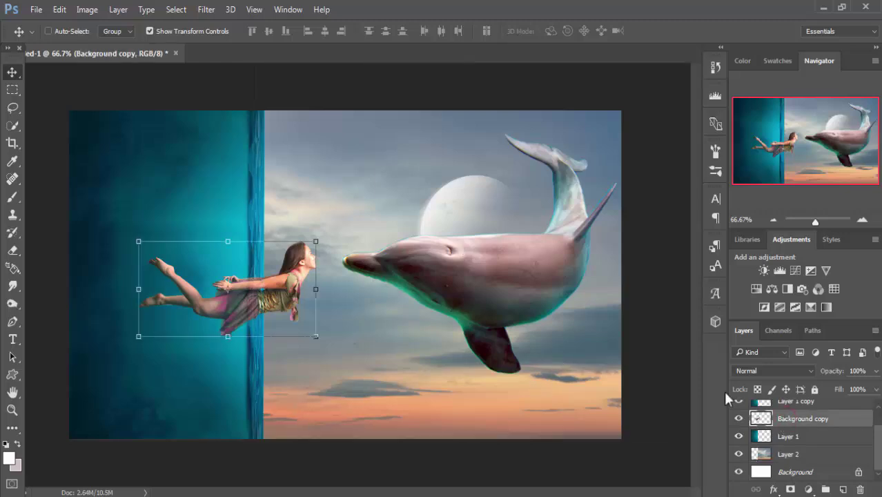
pyautogui.hotkey('ctrl', '1')
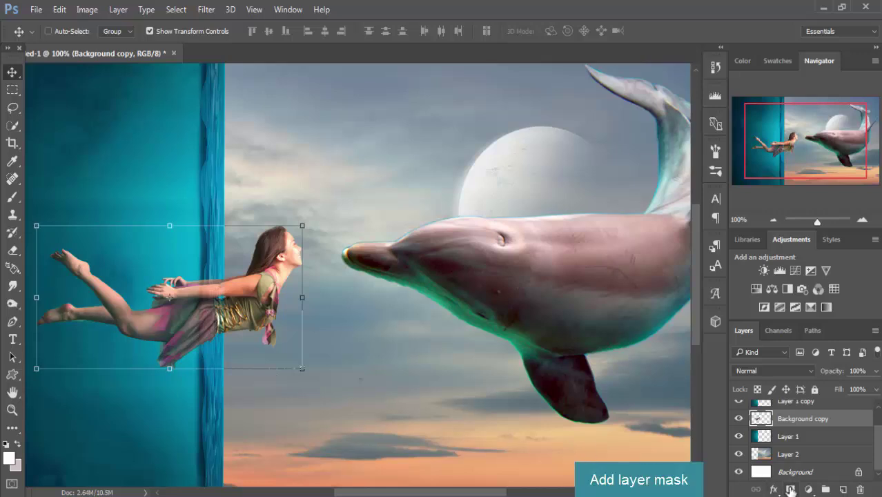
pyautogui.click(12, 197)
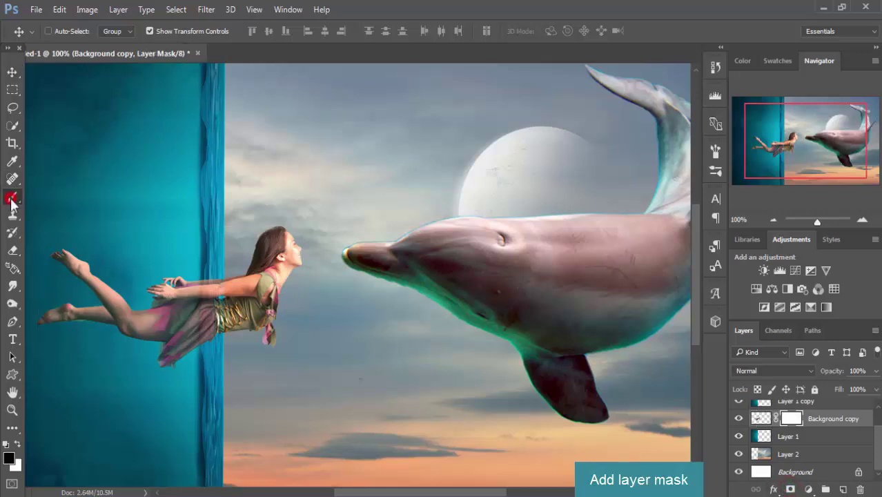
pyautogui.press('[')
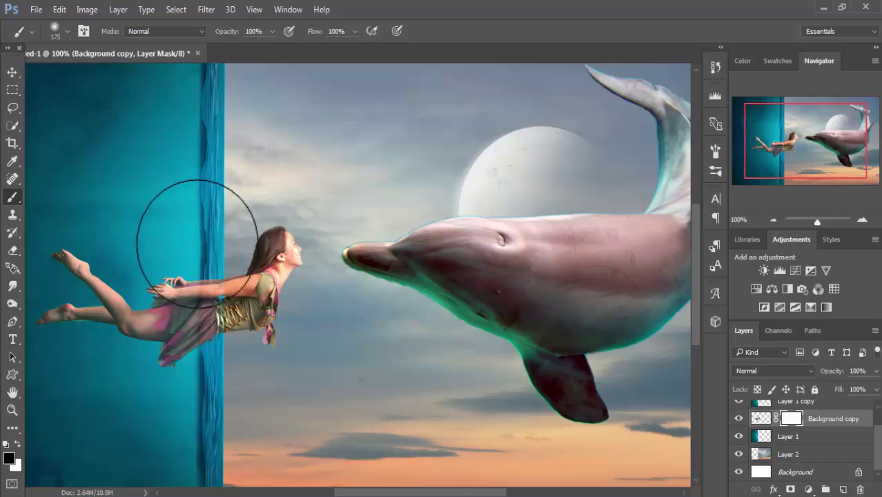
pyautogui.press('[')
pyautogui.press('[')
pyautogui.press('[')
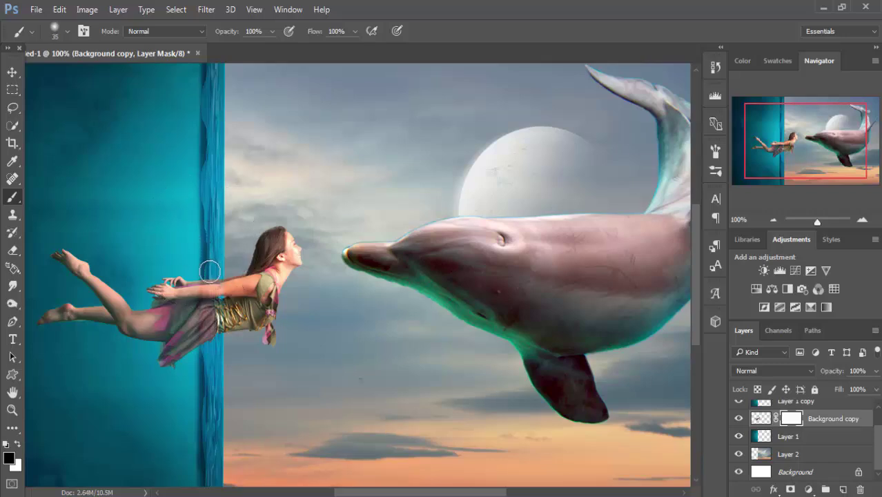
pyautogui.moveTo(209, 277)
pyautogui.mouseDown()
pyautogui.moveTo(210, 369)
pyautogui.moveTo(212, 282)
pyautogui.mouseUp()
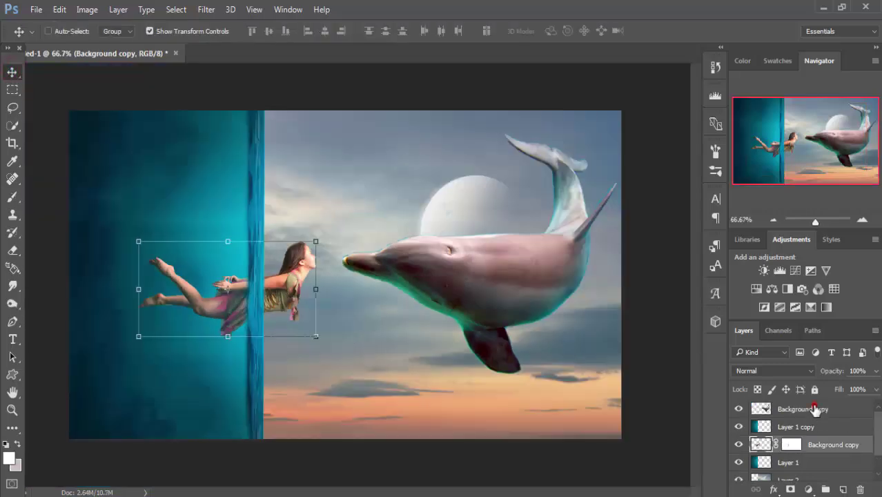
# Step: Add a Selective Color adjustment clipped to the dolphin layer
pyautogui.click(814, 410)
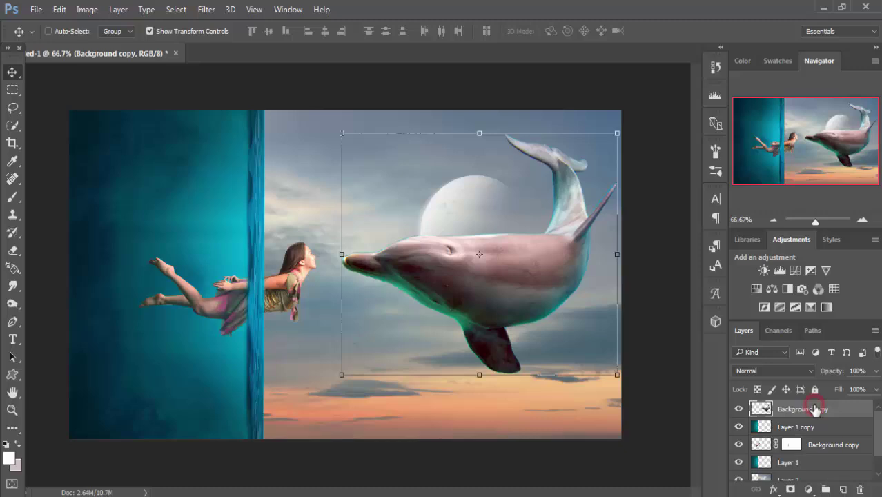
pyautogui.click(809, 489)
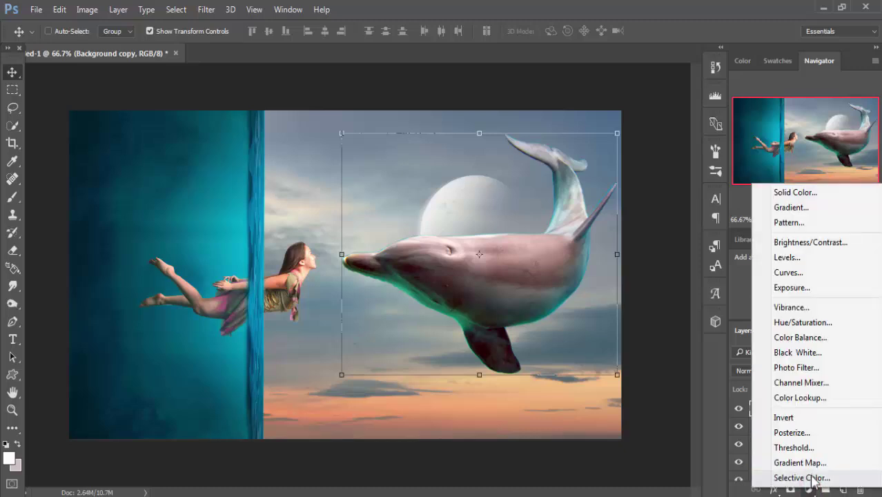
pyautogui.click(811, 479)
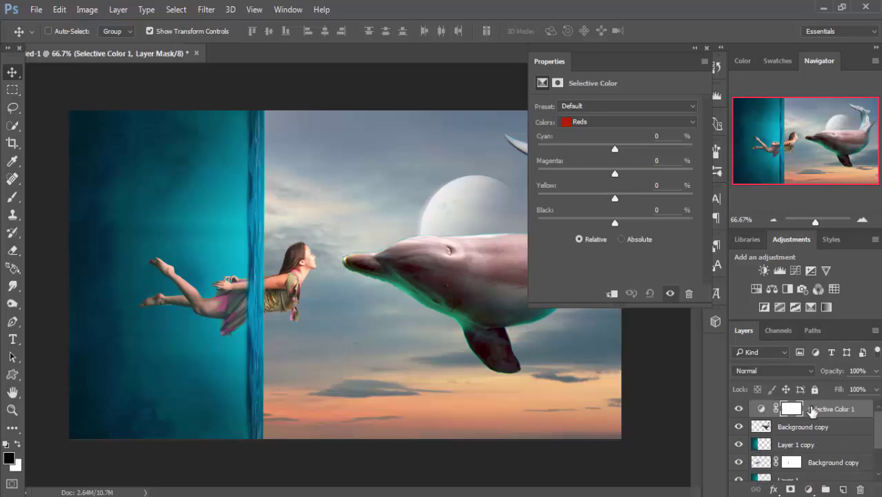
pyautogui.rightClick(811, 408)
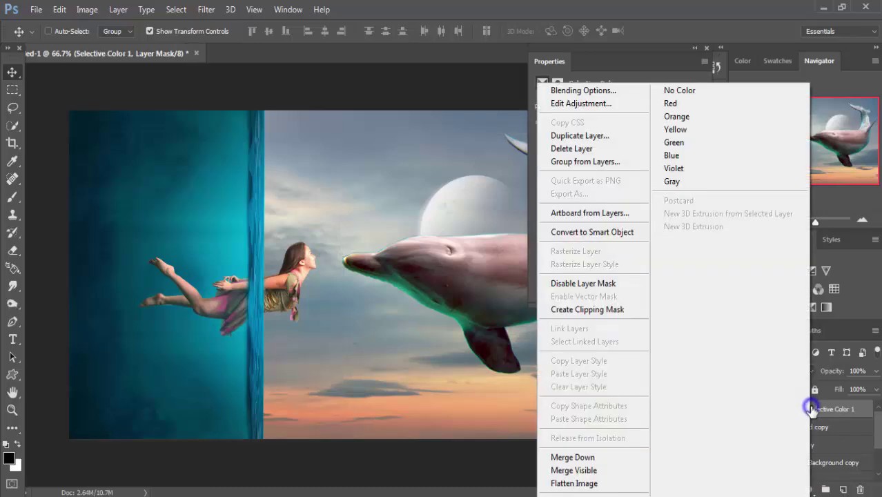
pyautogui.click(608, 310)
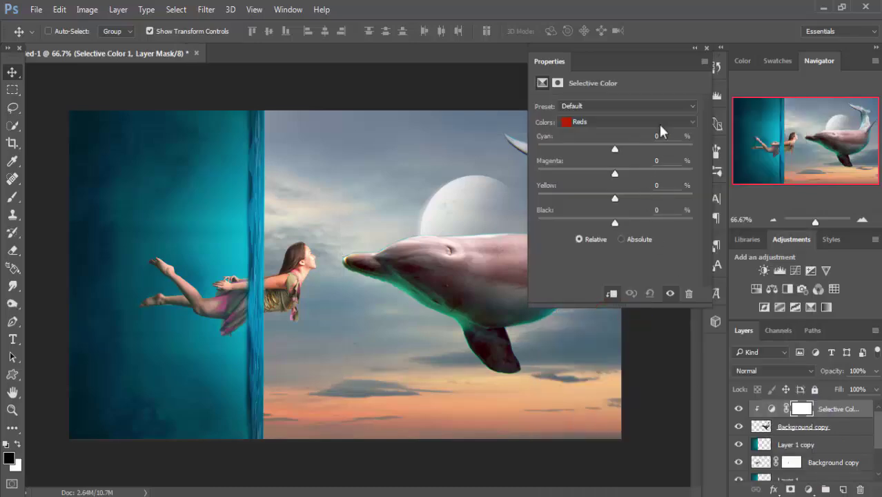
# Step: Set Selective Color Cyans to Cyan -100, Magenta +79, Yellow +78, Black +33
pyautogui.click(660, 125)
pyautogui.click(617, 168)
pyautogui.moveTo(614, 148); pyautogui.dragTo(522, 155)
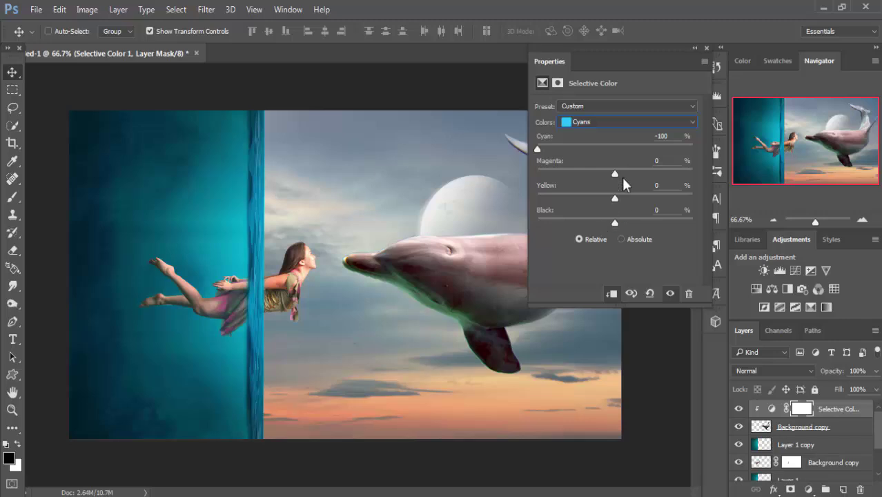
pyautogui.moveTo(615, 173)
pyautogui.mouseDown()
pyautogui.moveTo(661, 173)
pyautogui.moveTo(536, 171)
pyautogui.moveTo(681, 182)
pyautogui.mouseUp()
pyautogui.moveTo(615, 198)
pyautogui.mouseDown()
pyautogui.moveTo(675, 200)
pyautogui.moveTo(559, 198)
pyautogui.moveTo(675, 200)
pyautogui.mouseUp()
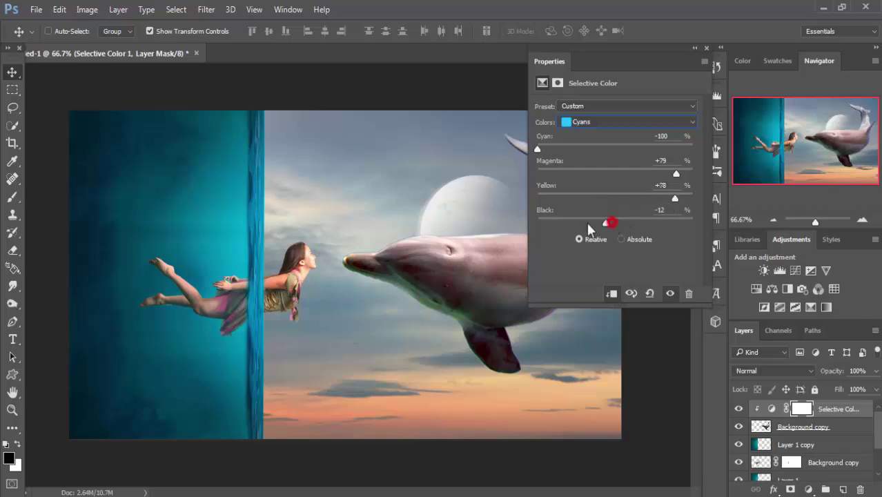
pyautogui.moveTo(587, 225)
pyautogui.mouseDown()
pyautogui.moveTo(570, 225)
pyautogui.moveTo(664, 224)
pyautogui.moveTo(559, 218)
pyautogui.moveTo(639, 223)
pyautogui.mouseUp()
pyautogui.click(706, 49)
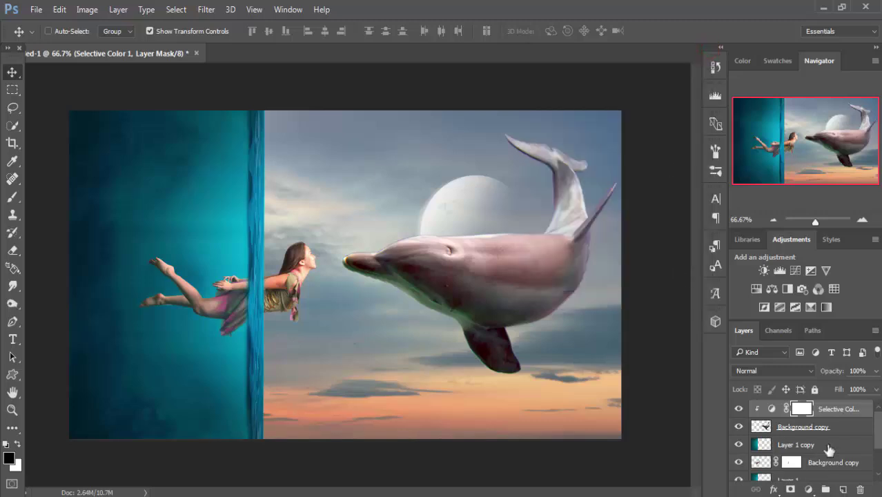
# Step: Add a clipped Warming Filter (85) Photo Filter to the dolphin at 53% density
pyautogui.click(822, 408)
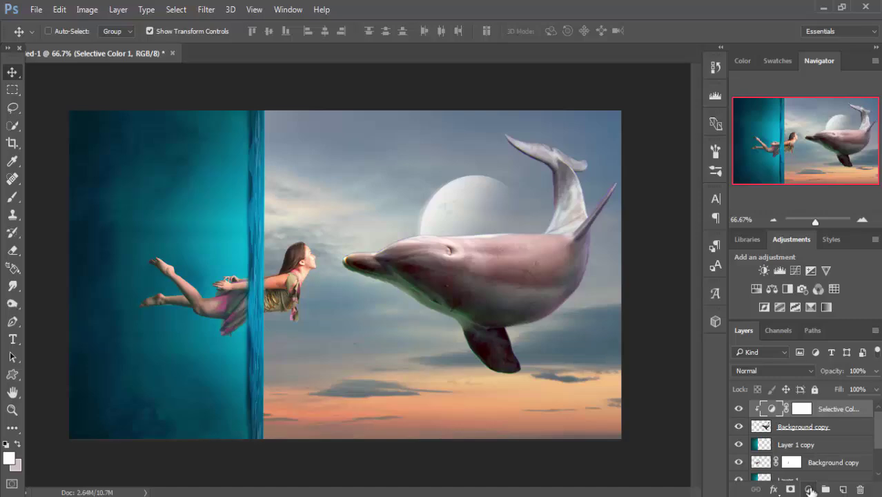
pyautogui.click(809, 489)
pyautogui.click(798, 369)
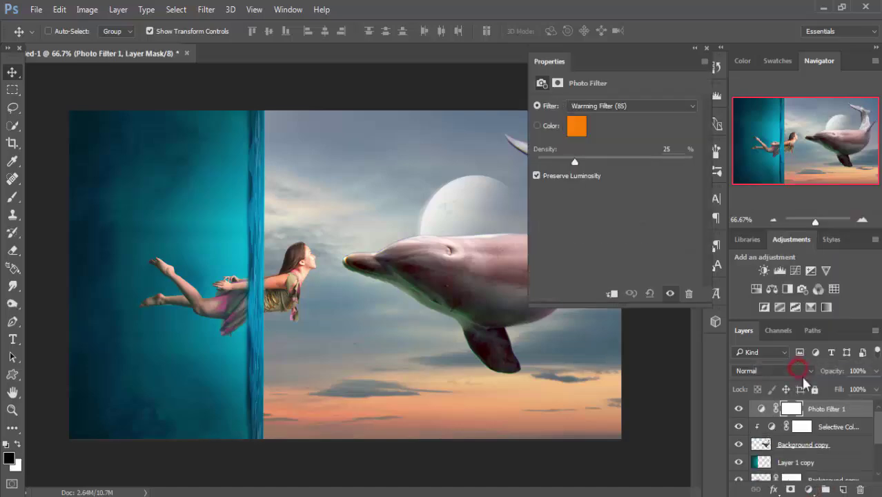
pyautogui.rightClick(815, 411)
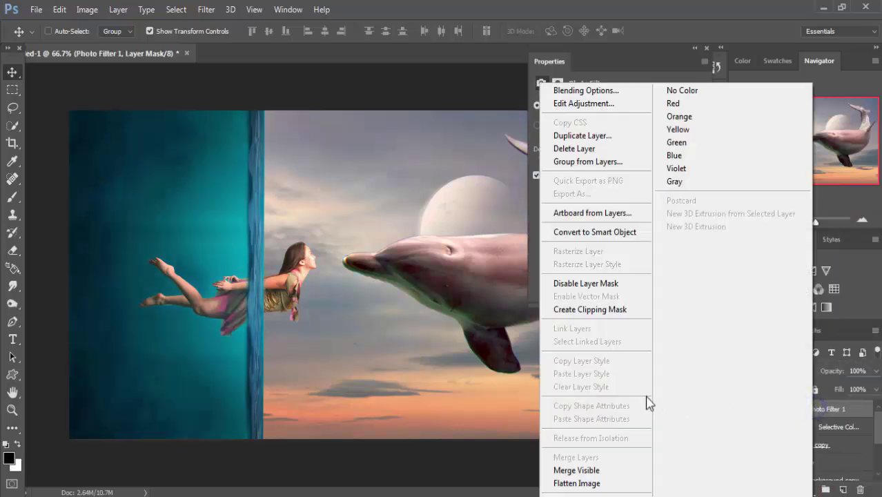
pyautogui.click(615, 310)
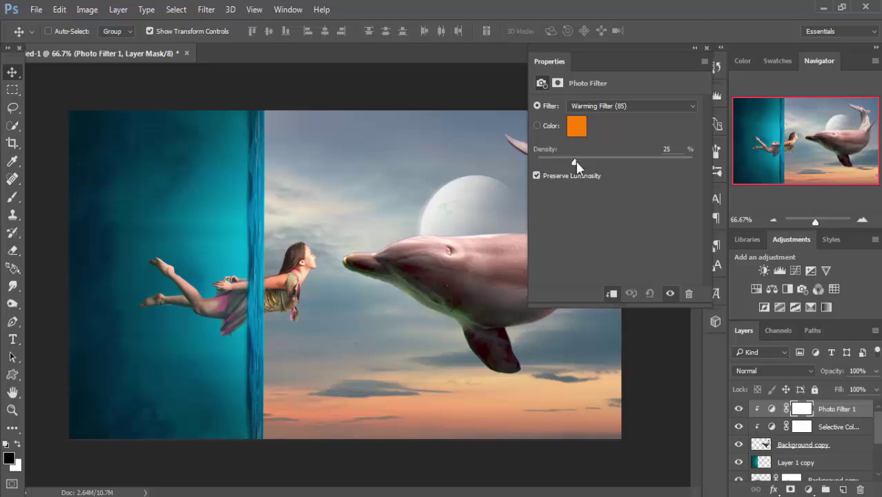
pyautogui.moveTo(576, 161); pyautogui.dragTo(618, 165)
pyautogui.click(705, 46)
pyautogui.click(823, 408)
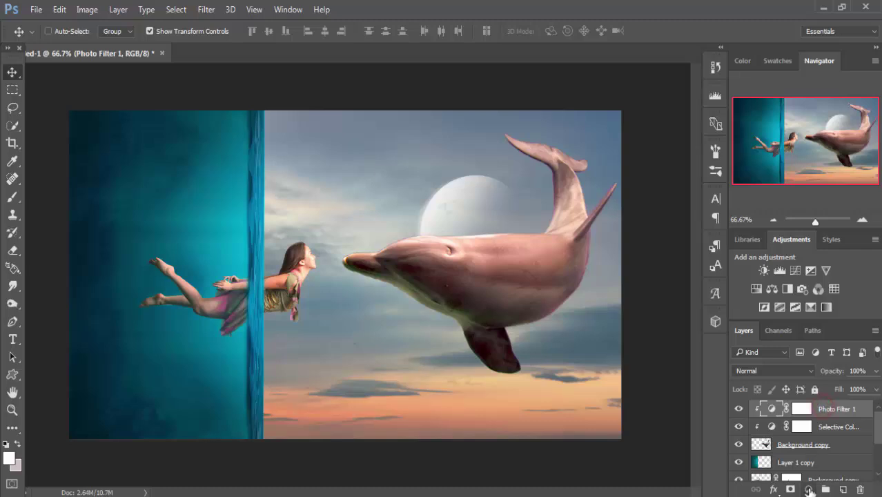
pyautogui.click(808, 490)
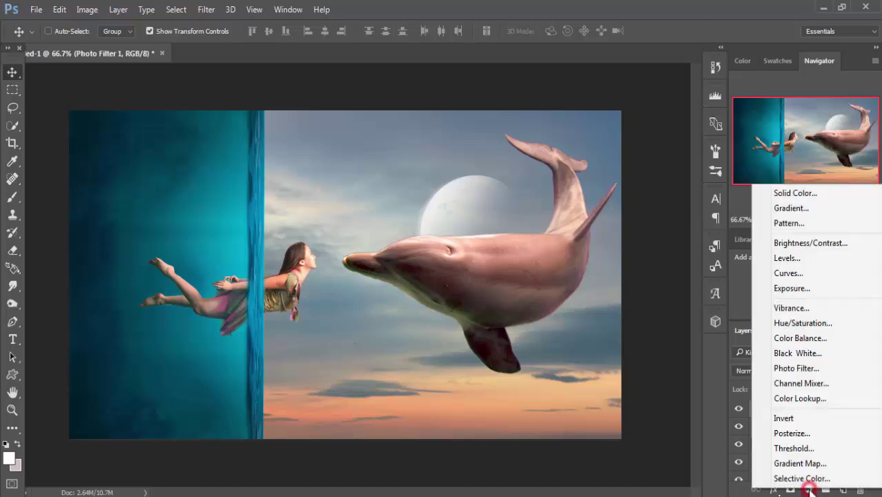
# Step: Add a second clipped Photo Filter using the Red filter at 44% density
pyautogui.click(797, 368)
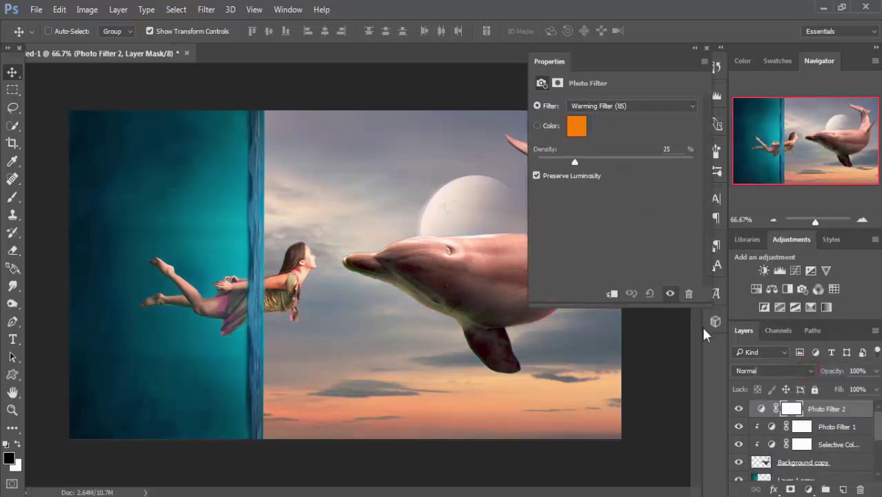
pyautogui.rightClick(828, 412)
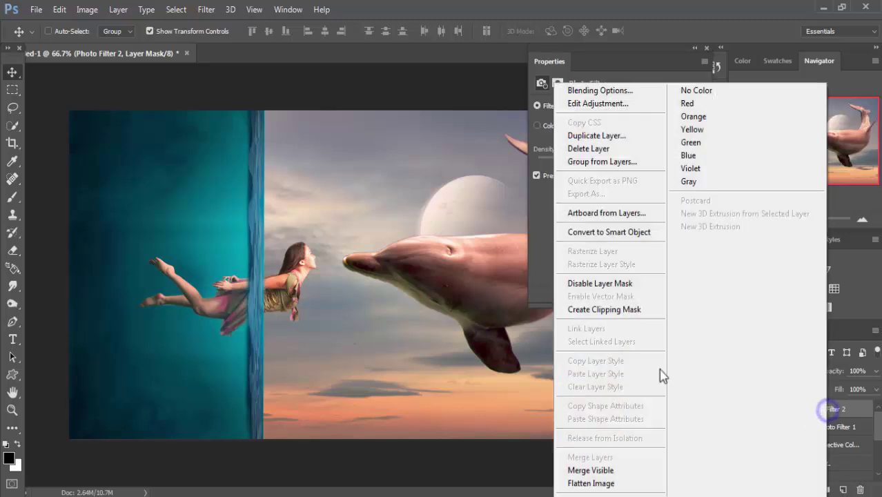
pyautogui.click(616, 312)
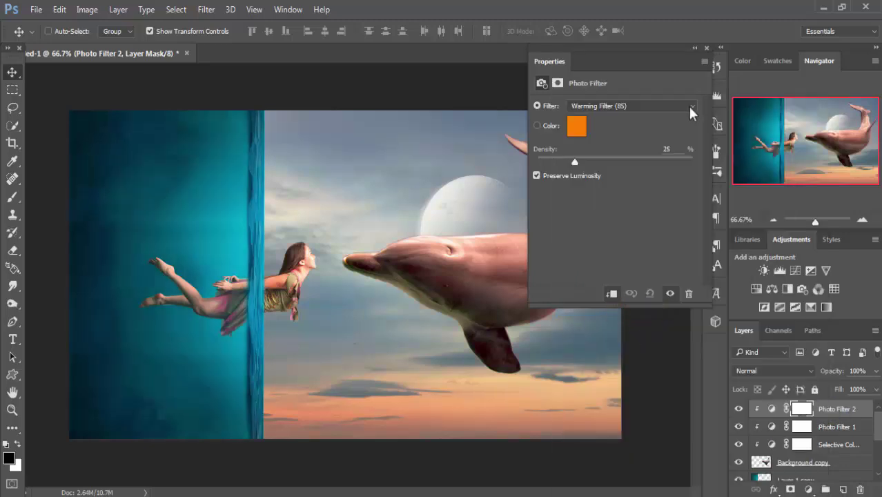
pyautogui.click(690, 107)
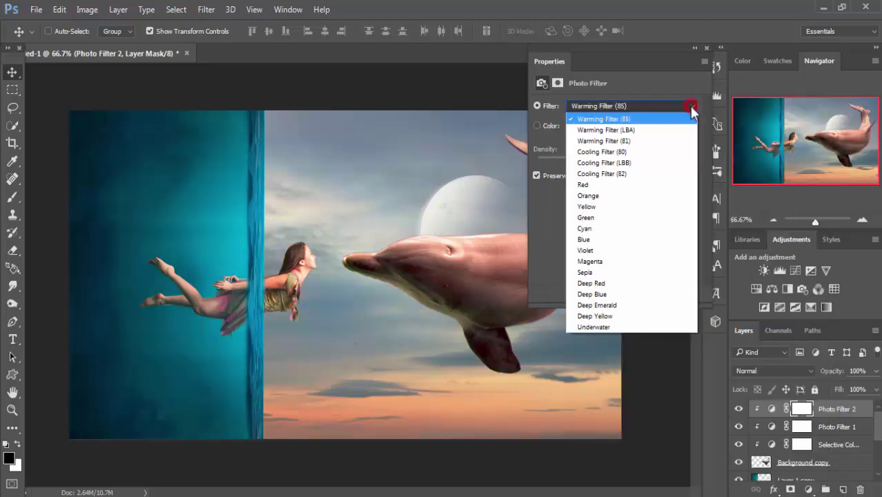
pyautogui.click(601, 185)
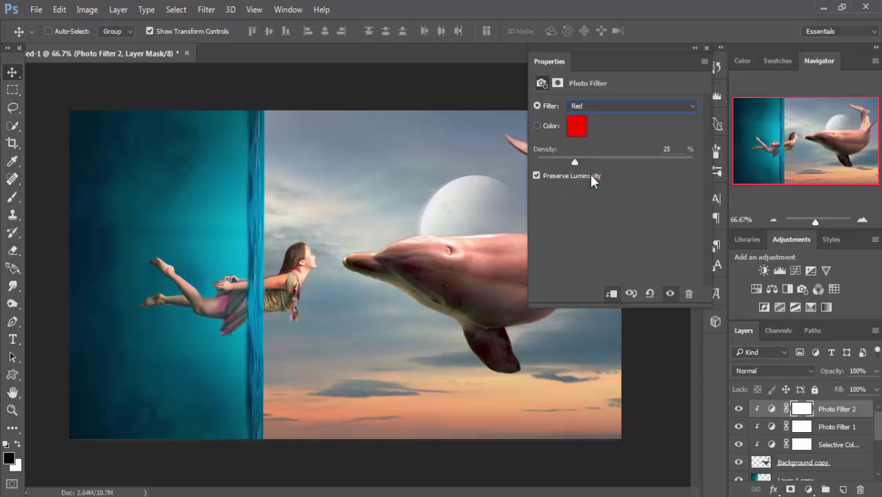
pyautogui.moveTo(592, 164)
pyautogui.mouseDown()
pyautogui.moveTo(603, 165)
pyautogui.moveTo(572, 164)
pyautogui.mouseUp()
pyautogui.click(705, 48)
pyautogui.click(831, 408)
# Step: Add a third clipped Photo Filter using the Cyan filter at 36% density
pyautogui.click(809, 489)
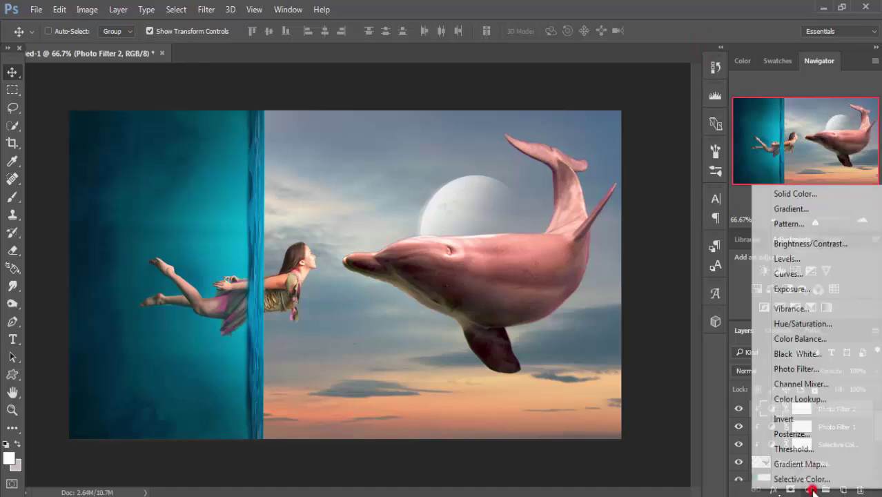
pyautogui.click(796, 370)
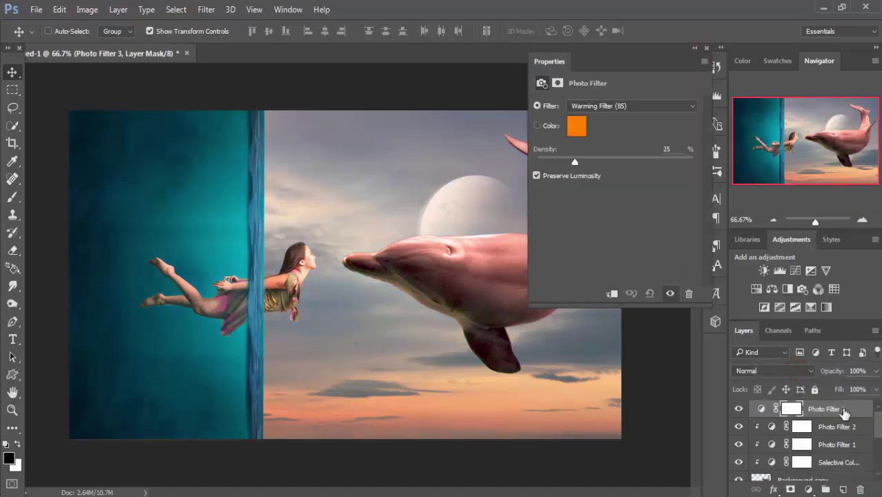
pyautogui.rightClick(842, 409)
pyautogui.click(619, 310)
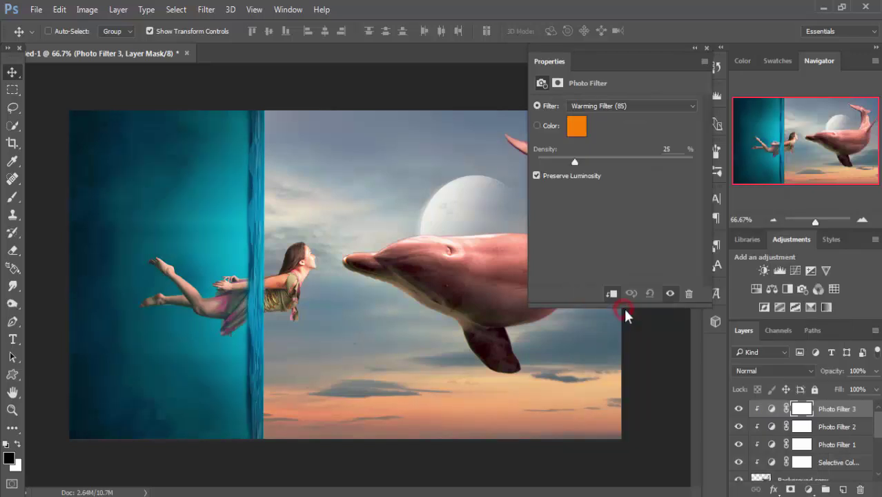
pyautogui.click(598, 107)
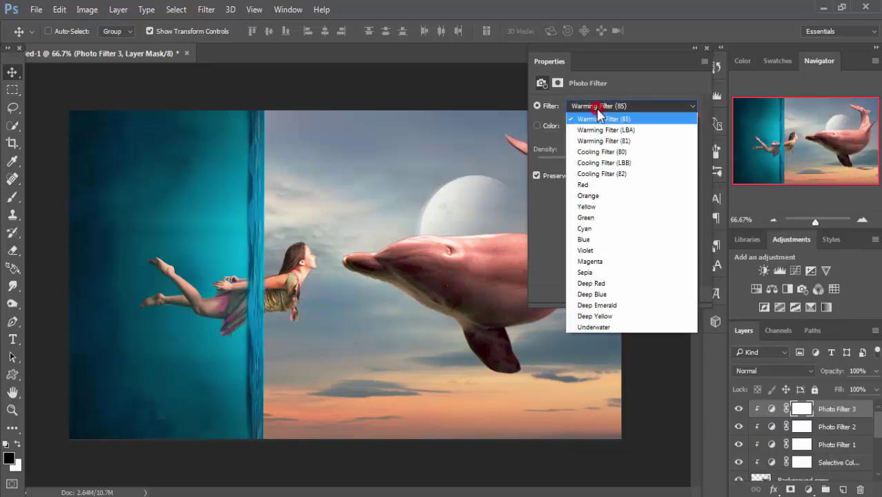
pyautogui.click(599, 233)
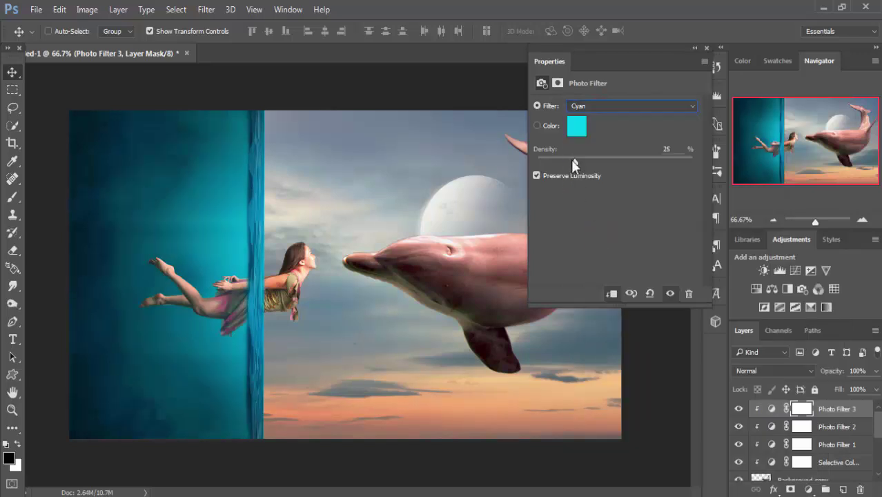
pyautogui.moveTo(573, 160)
pyautogui.mouseDown()
pyautogui.moveTo(593, 162)
pyautogui.moveTo(562, 164)
pyautogui.mouseUp()
pyautogui.click(706, 50)
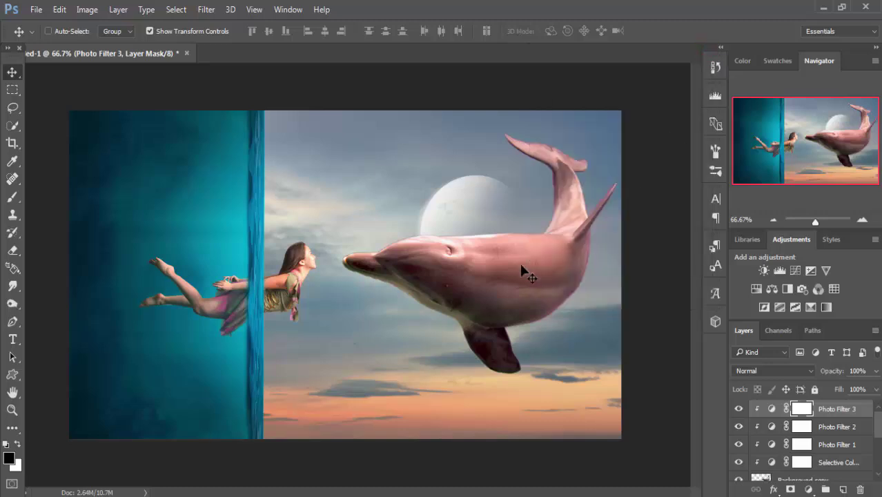
pyautogui.click(837, 412)
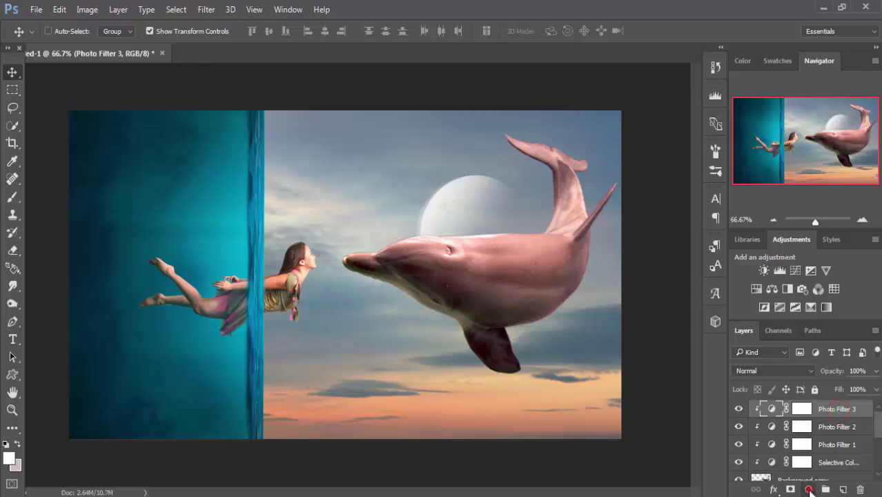
# Step: Delete the accidentally added Selective Color 2 adjustment layer
pyautogui.click(809, 490)
pyautogui.click(804, 475)
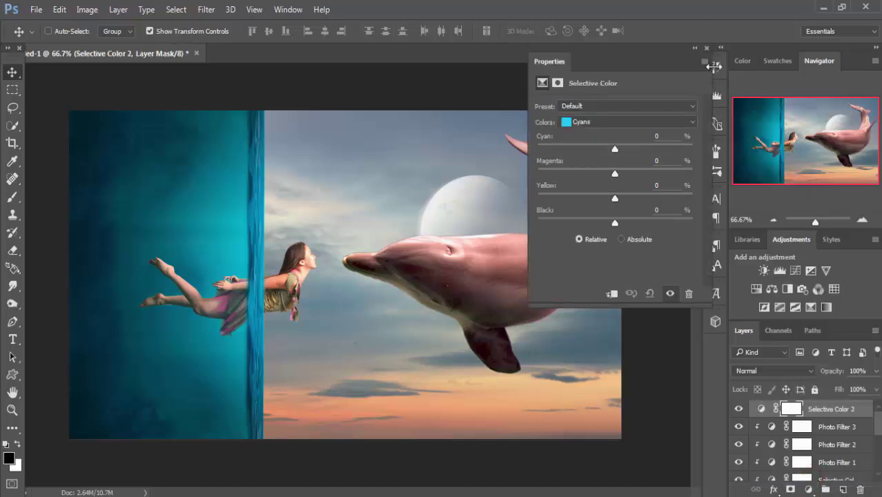
pyautogui.click(704, 48)
pyautogui.click(816, 407)
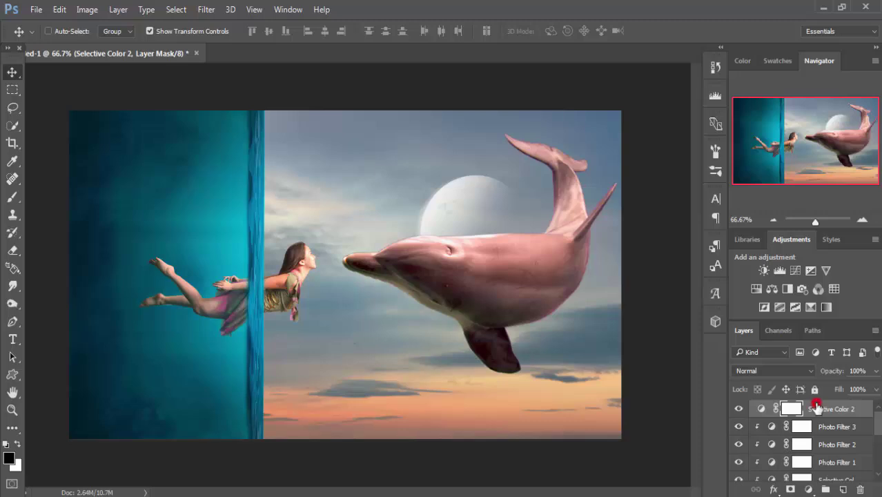
pyautogui.press('Delete')
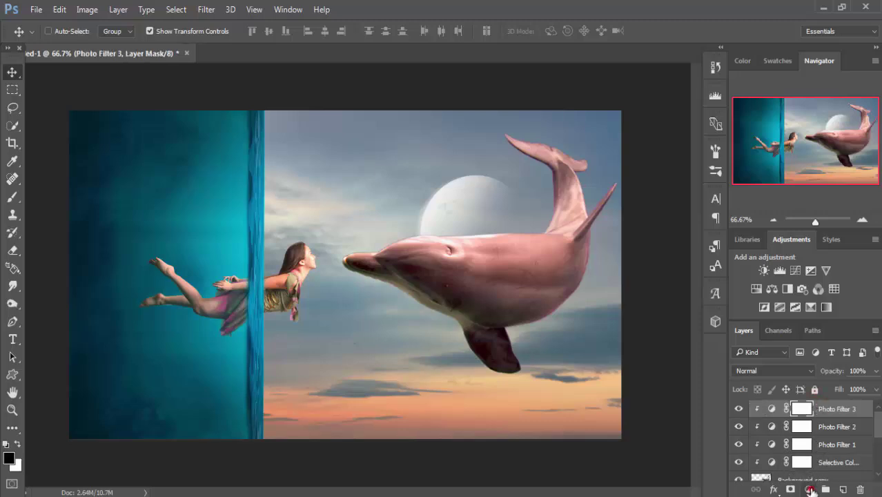
# Step: Add a Gradient Map adjustment clipped to the dolphin layers
pyautogui.click(809, 491)
pyautogui.click(805, 462)
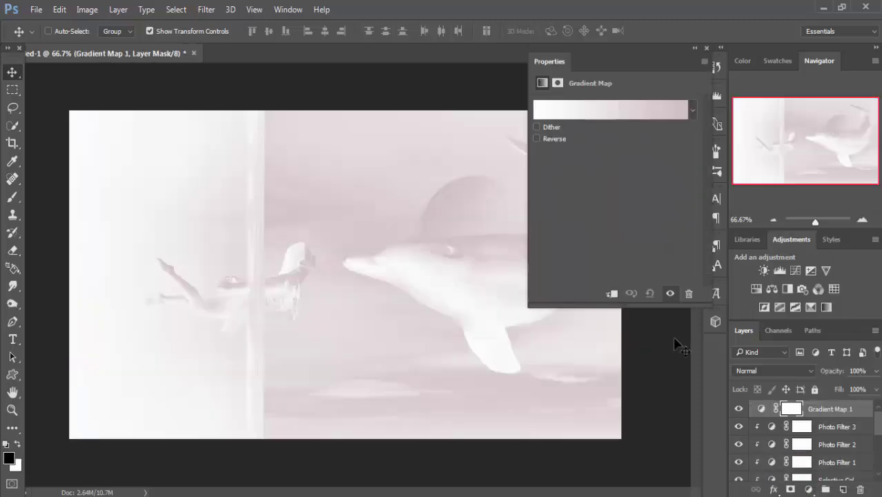
pyautogui.rightClick(821, 407)
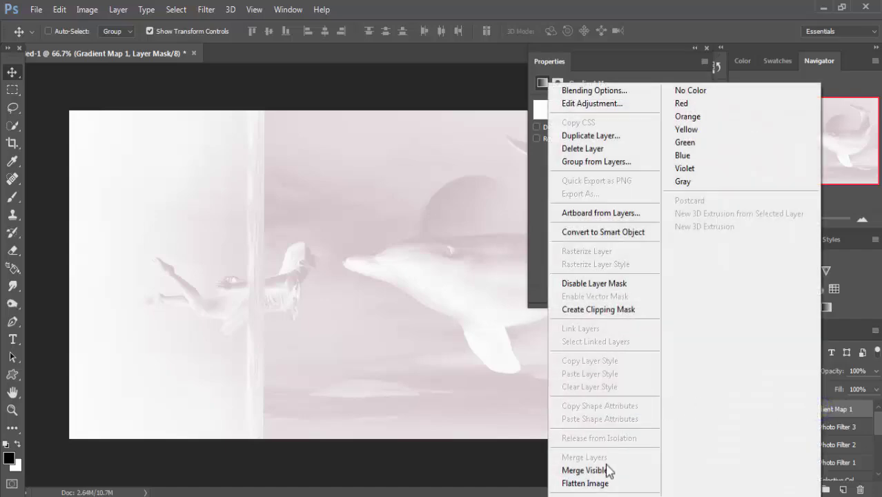
pyautogui.click(618, 310)
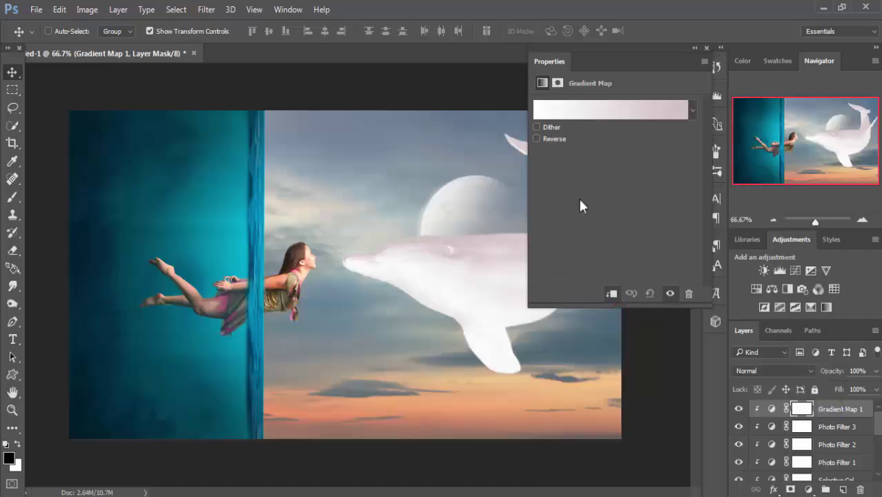
# Step: Set the gradient map's left colour stop to dark grey 5f5f5f
pyautogui.click(552, 110)
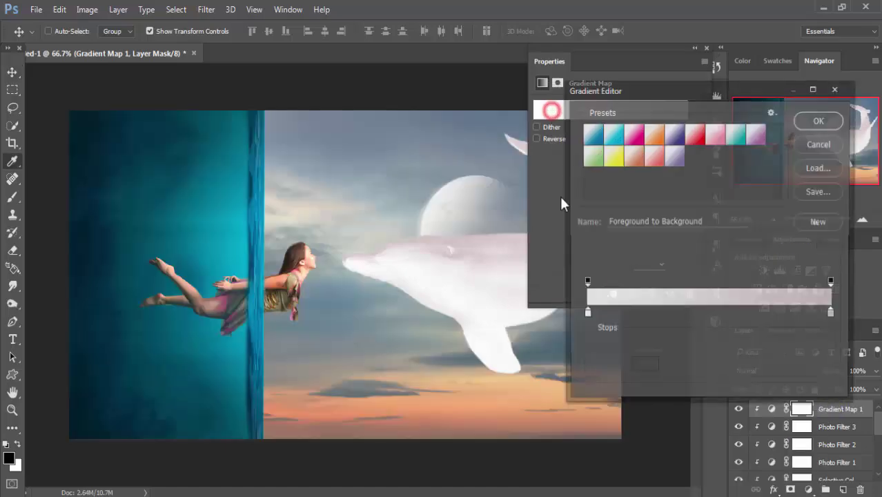
pyautogui.click(585, 314)
pyautogui.click(638, 370)
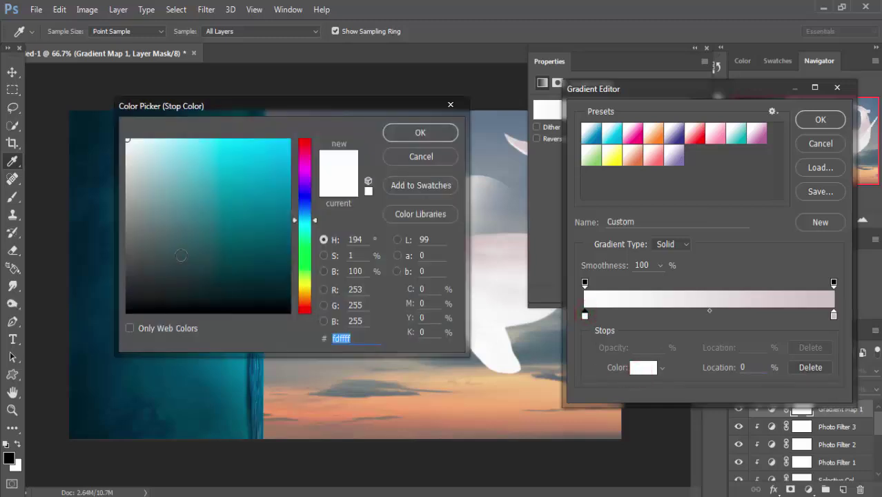
pyautogui.click(127, 248)
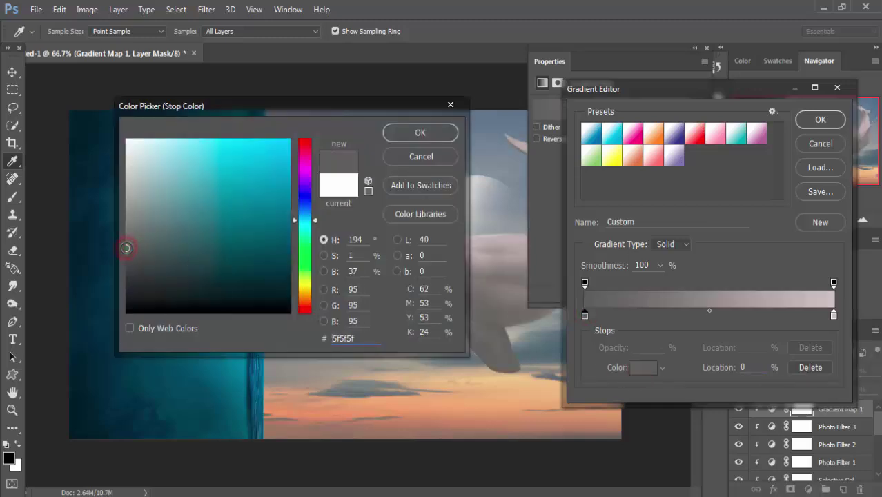
pyautogui.click(425, 134)
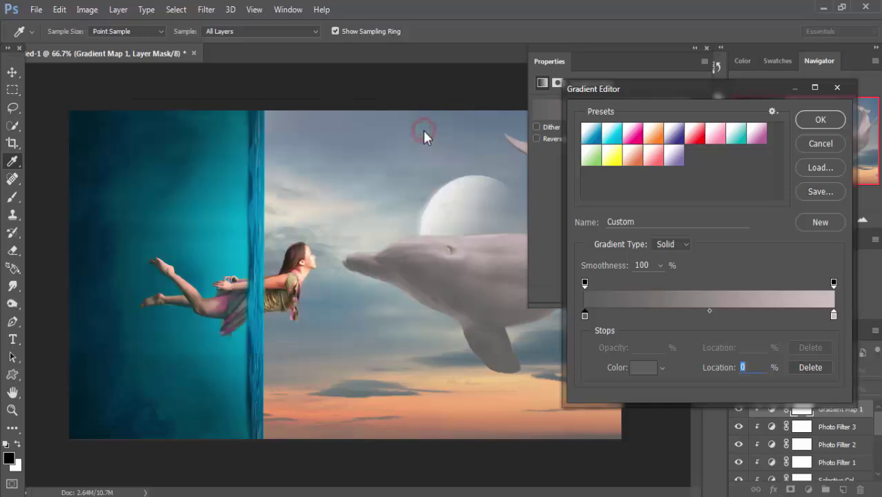
pyautogui.click(821, 119)
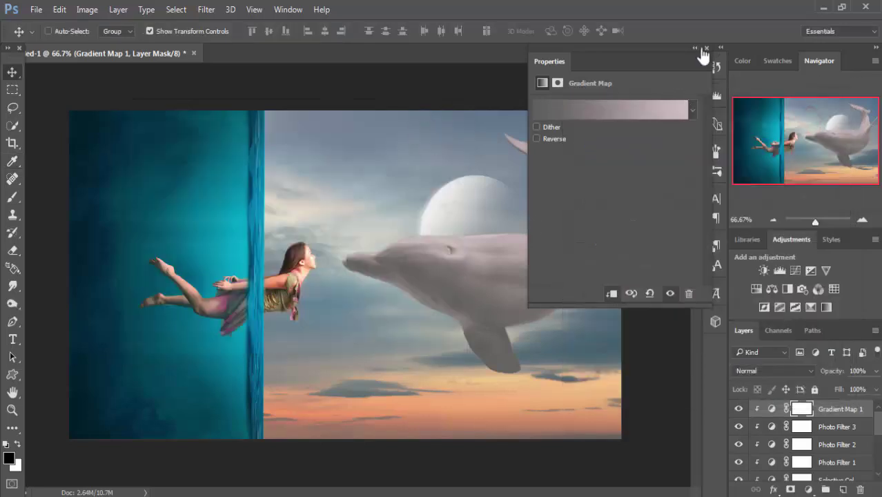
pyautogui.click(702, 46)
# Step: Set Gradient Map 1's blend mode to Overlay
pyautogui.click(806, 370)
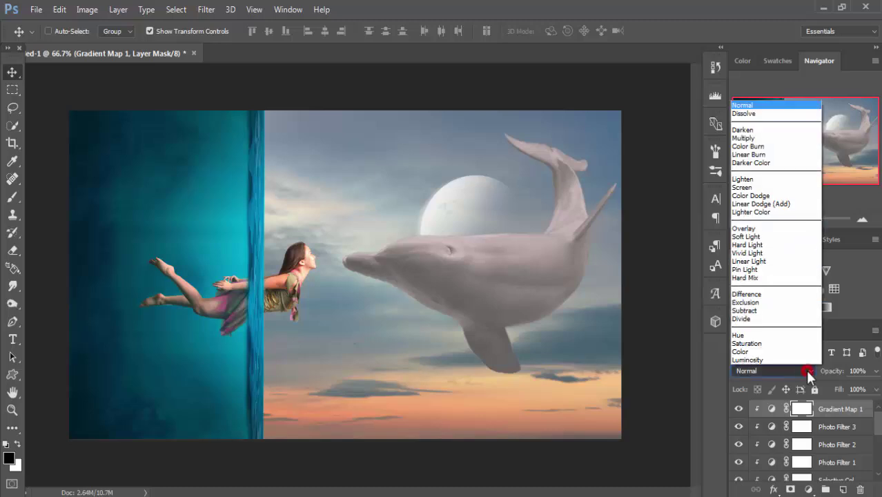
pyautogui.click(776, 229)
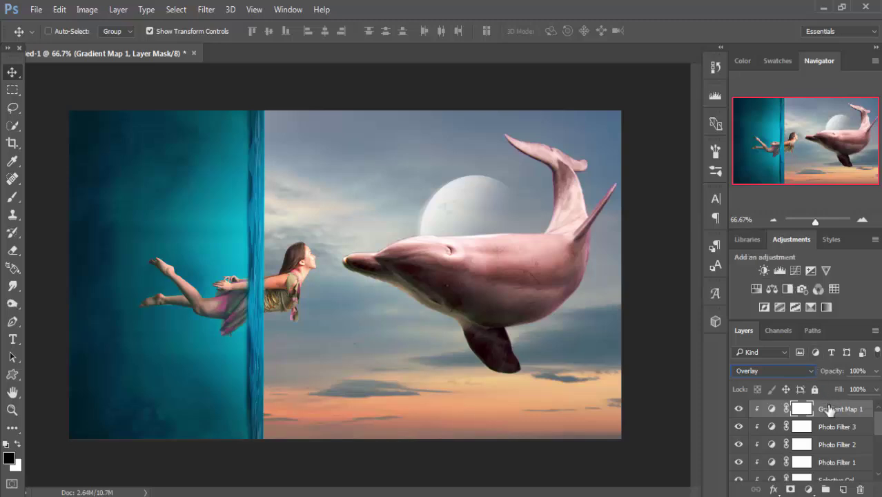
pyautogui.click(771, 409)
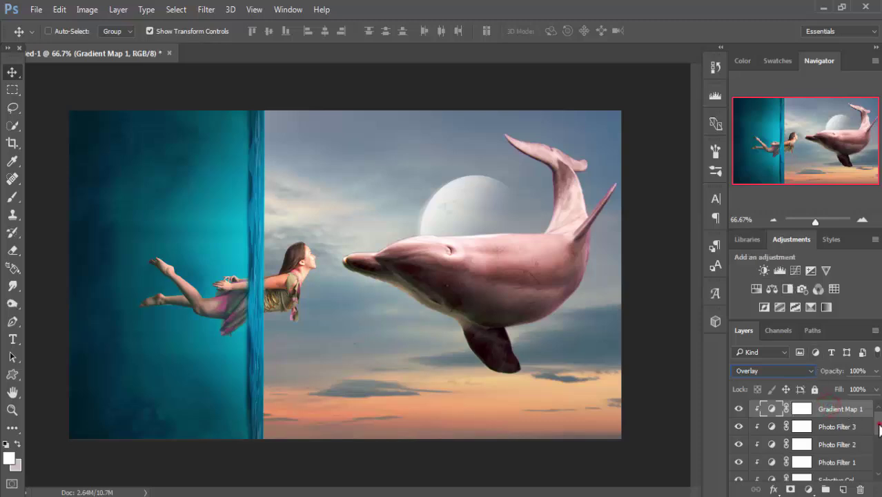
# Step: Lower the water wall layer, Layer 1, to 85% opacity
pyautogui.moveTo(879, 428); pyautogui.dragTo(879, 461)
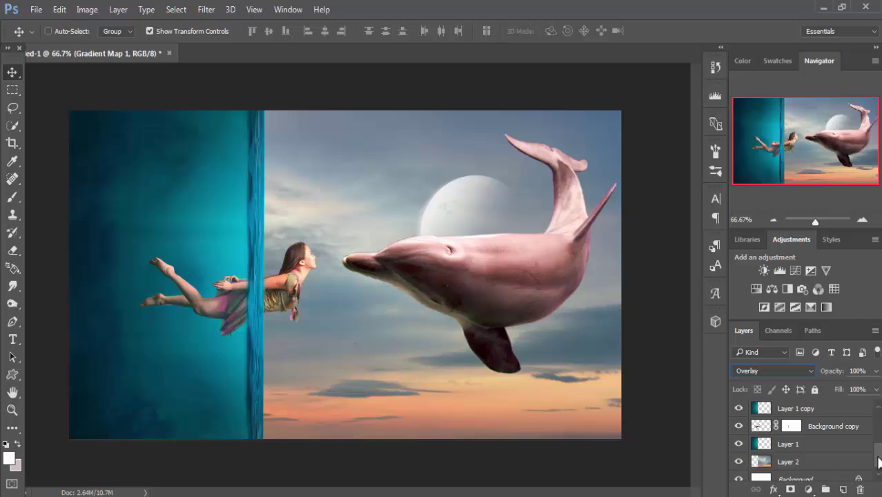
pyautogui.moveTo(794, 411); pyautogui.dragTo(763, 465)
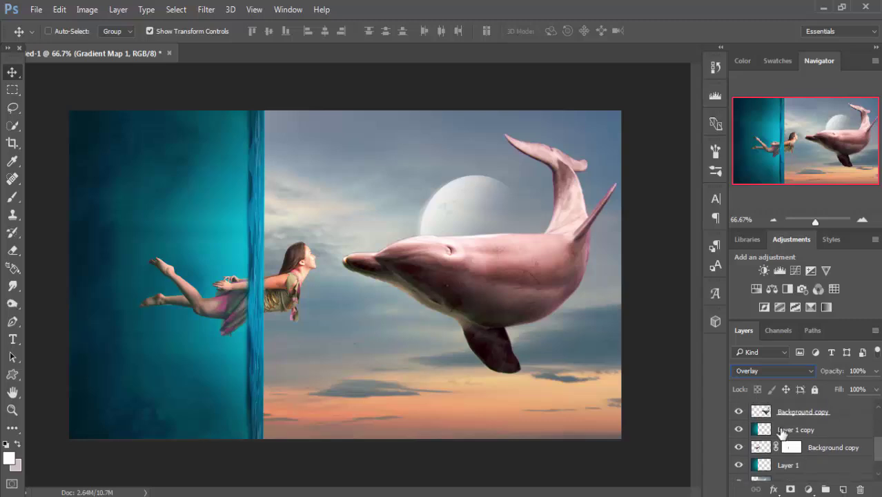
pyautogui.click(764, 466)
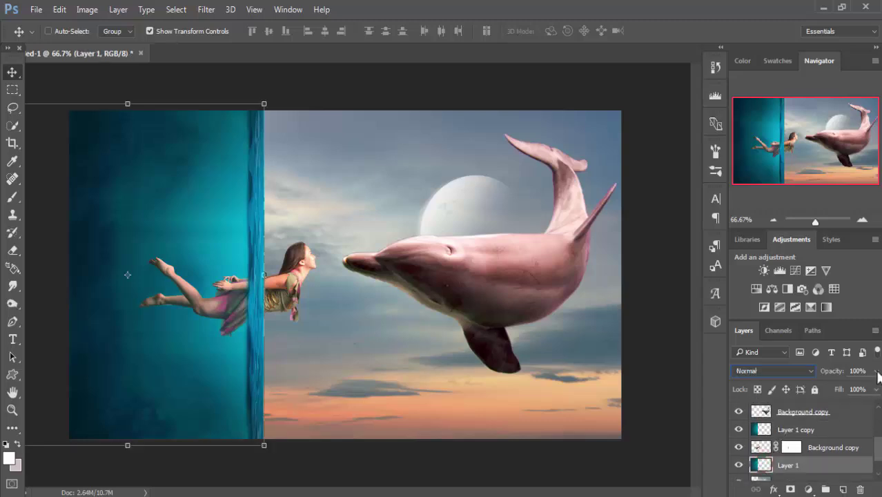
pyautogui.click(875, 371)
pyautogui.moveTo(874, 391); pyautogui.dragTo(867, 391)
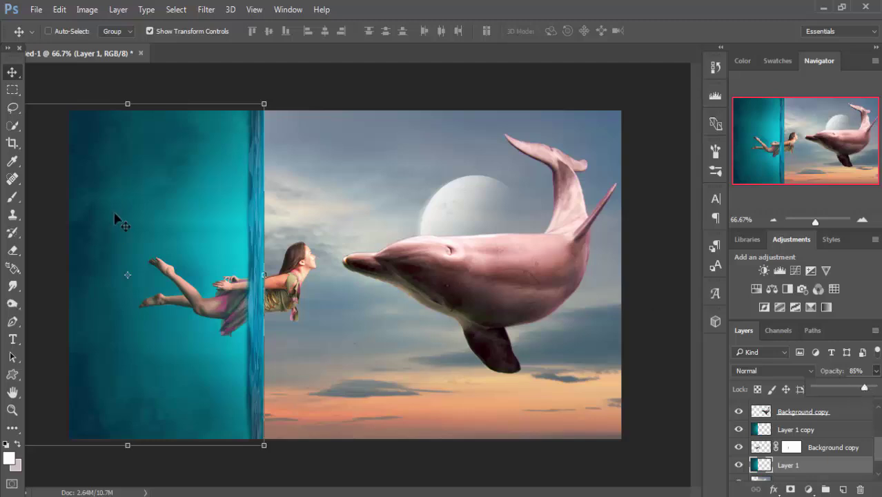
pyautogui.click(11, 74)
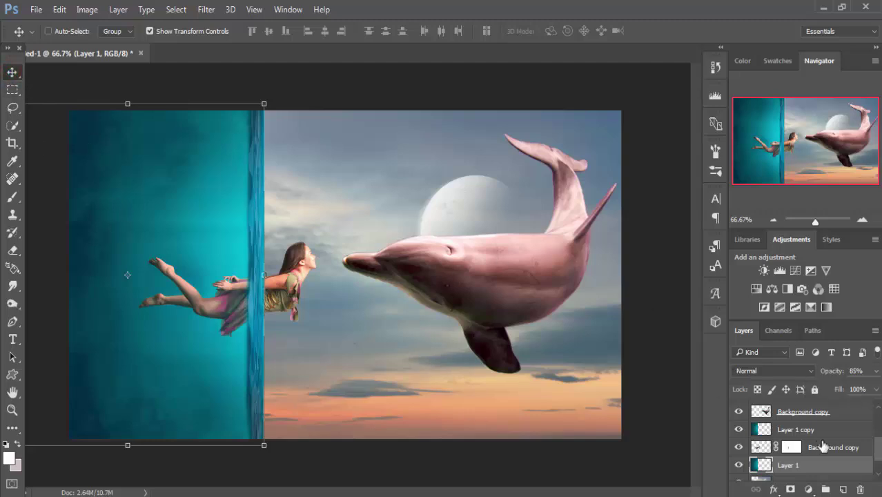
pyautogui.moveTo(875, 449)
pyautogui.mouseDown()
pyautogui.moveTo(878, 477)
pyautogui.moveTo(878, 414)
pyautogui.moveTo(878, 476)
pyautogui.mouseUp()
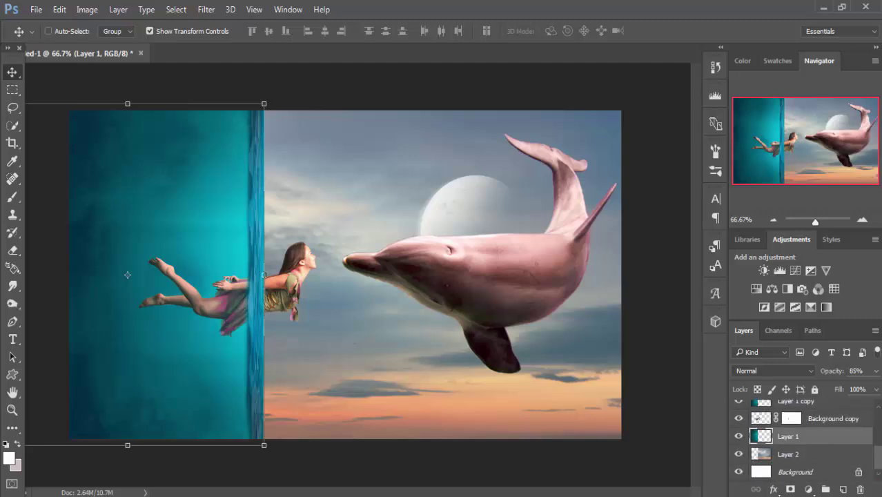
# Step: Give sky Layer 2 a midtone Color Balance of Cyan–Red -22 and Yellow–Blue -15
pyautogui.click(821, 454)
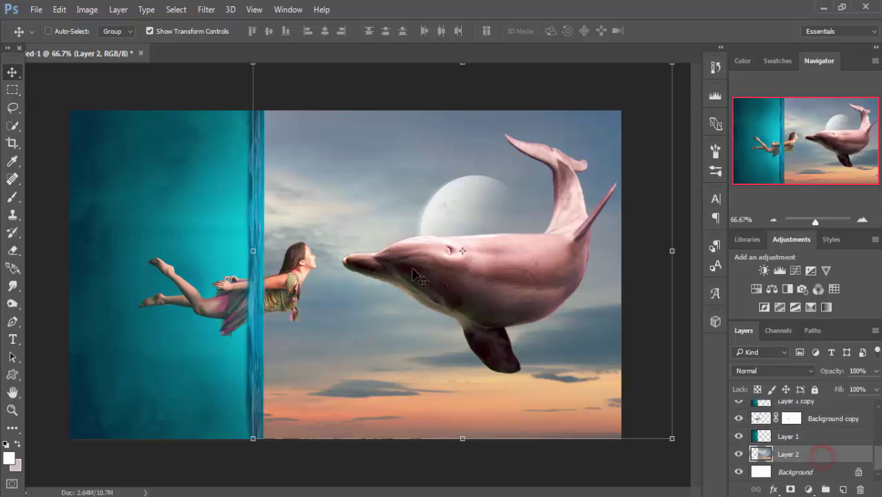
pyautogui.click(81, 9)
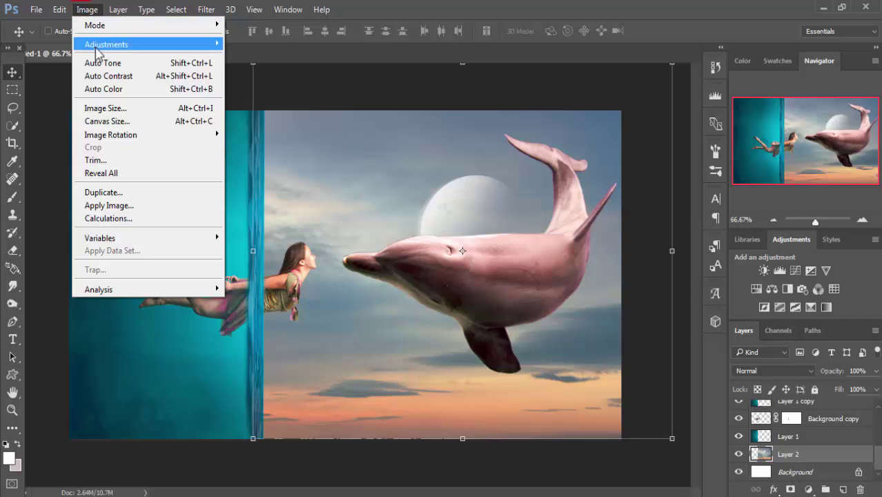
pyautogui.moveTo(107, 44)
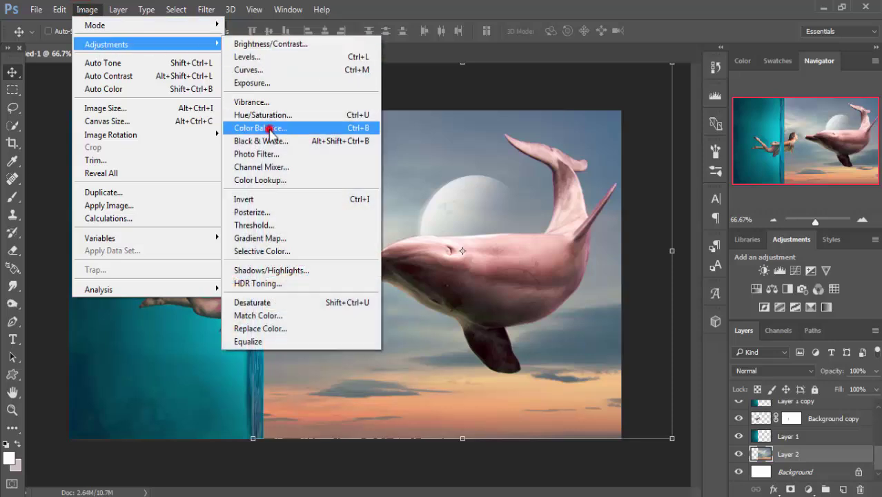
pyautogui.click(268, 129)
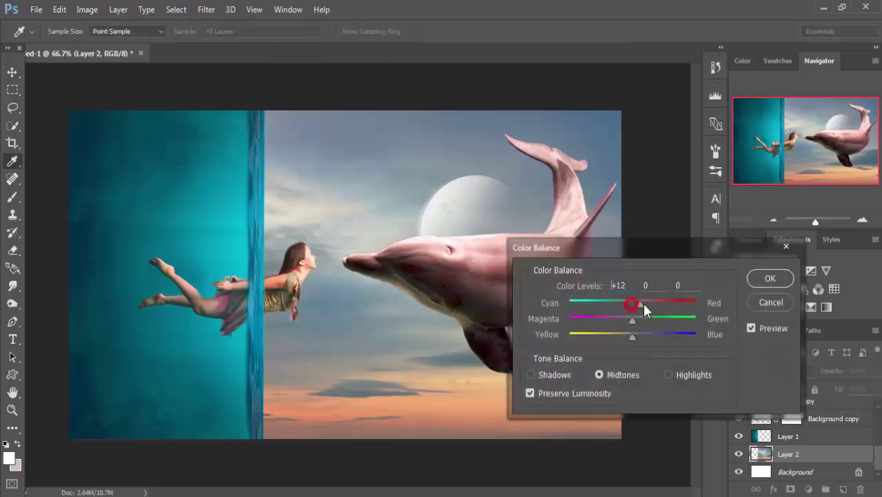
pyautogui.moveTo(642, 304); pyautogui.dragTo(613, 305)
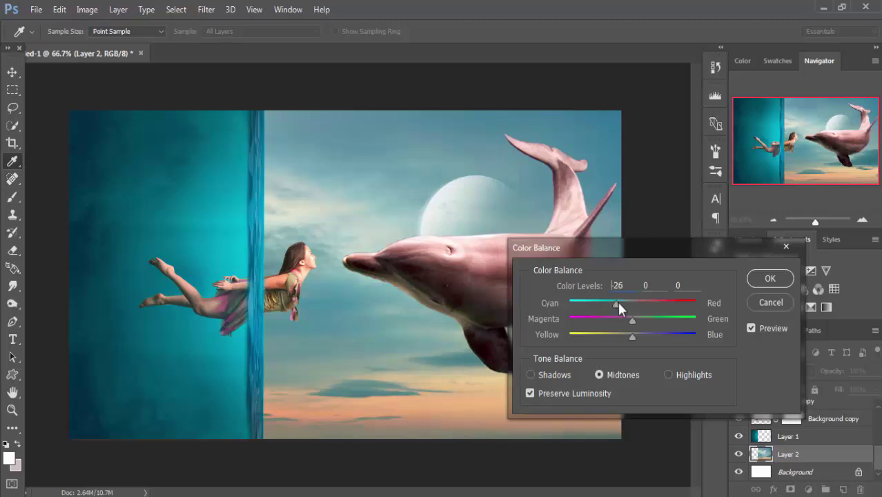
pyautogui.moveTo(632, 336); pyautogui.dragTo(623, 337)
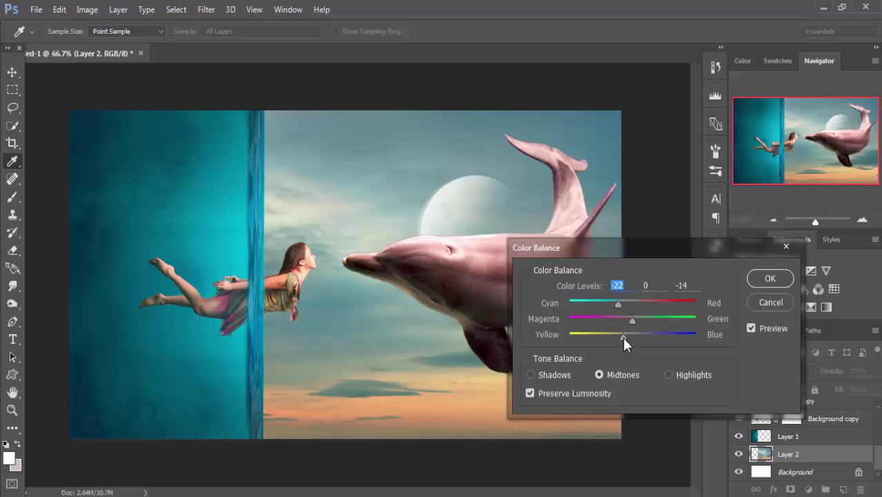
# Step: Confirm the sky's Color Balance and add a Selective Color layer clipped to Layer 1 copy
pyautogui.click(759, 284)
pyautogui.click(813, 443)
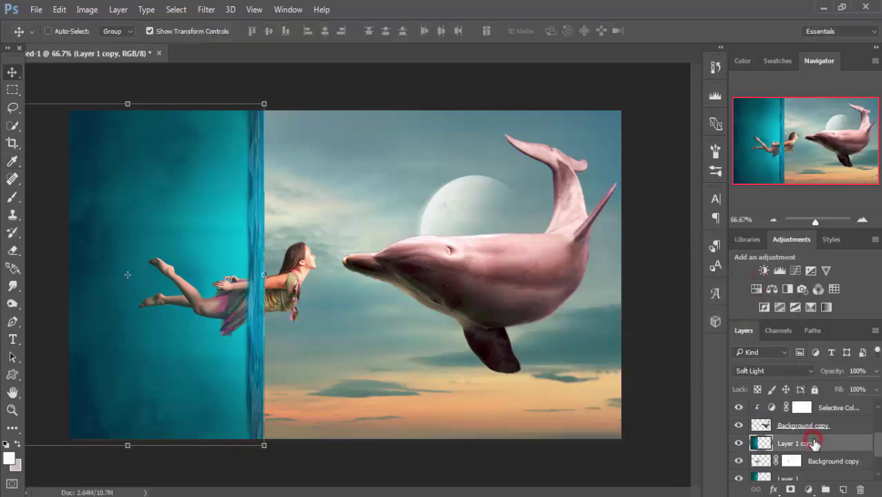
pyautogui.click(809, 489)
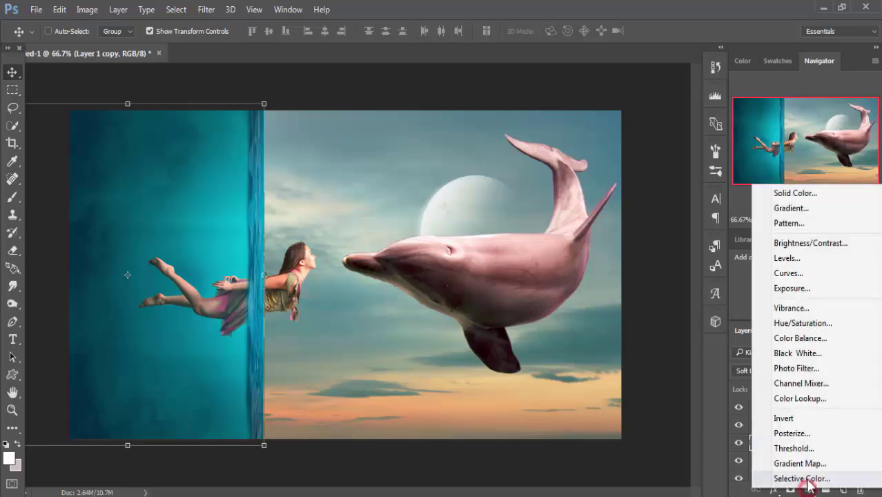
pyautogui.click(808, 481)
pyautogui.rightClick(810, 446)
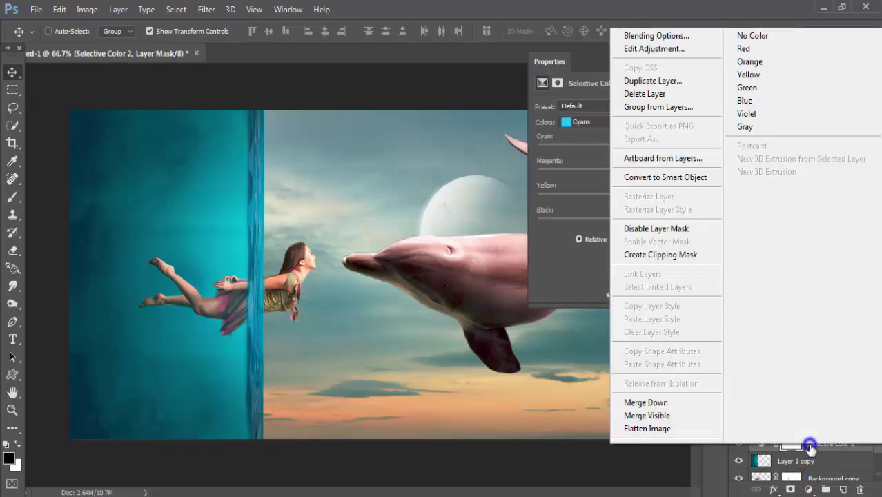
pyautogui.click(673, 254)
# Step: Set Selective Color Cyans to +86 cyan, -13 magenta, -62 yellow, +31 black
pyautogui.moveTo(615, 149); pyautogui.dragTo(682, 156)
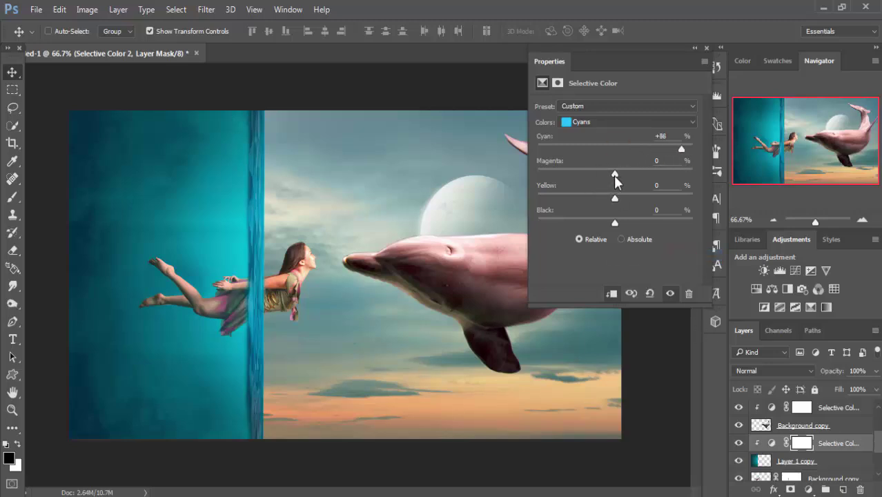
pyautogui.moveTo(615, 173)
pyautogui.mouseDown()
pyautogui.moveTo(663, 175)
pyautogui.moveTo(601, 175)
pyautogui.mouseUp()
pyautogui.moveTo(613, 197); pyautogui.dragTo(568, 208)
pyautogui.moveTo(614, 228)
pyautogui.mouseDown()
pyautogui.moveTo(571, 230)
pyautogui.moveTo(661, 236)
pyautogui.moveTo(639, 229)
pyautogui.mouseUp()
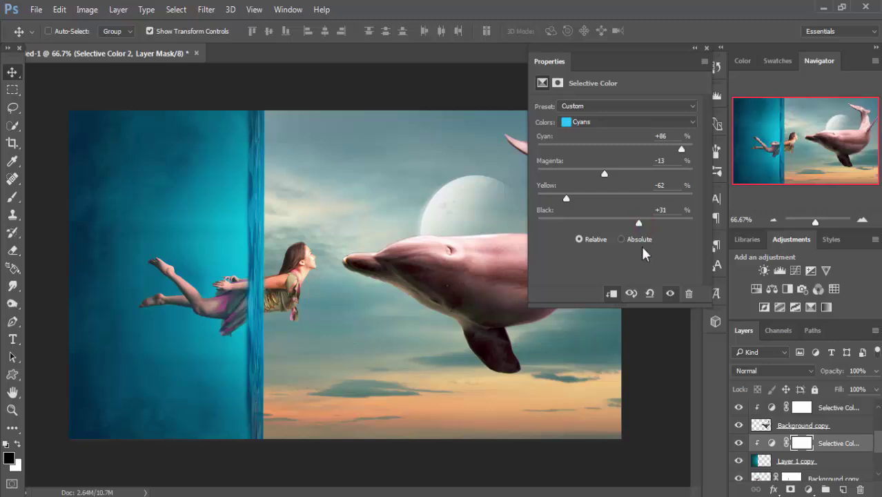
pyautogui.click(708, 48)
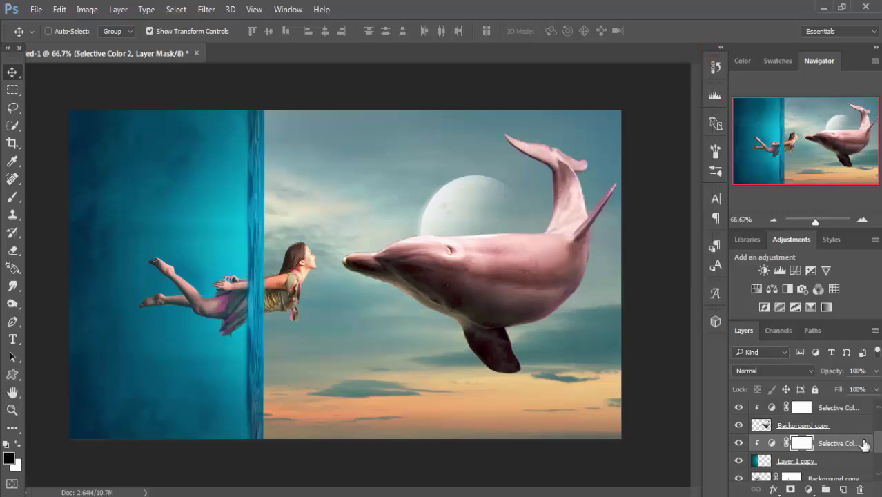
# Step: Duplicate the sky layer, Layer 2, as Layer 2 copy
pyautogui.moveTo(875, 448); pyautogui.dragTo(874, 439)
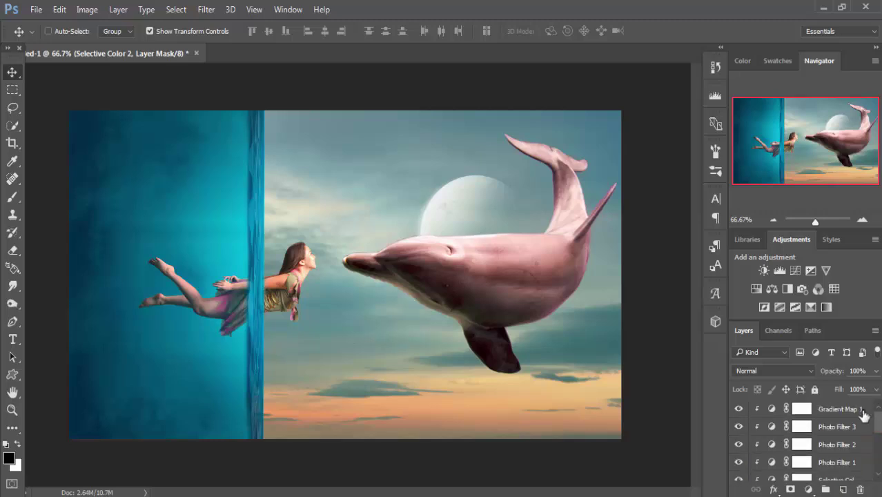
pyautogui.click(856, 409)
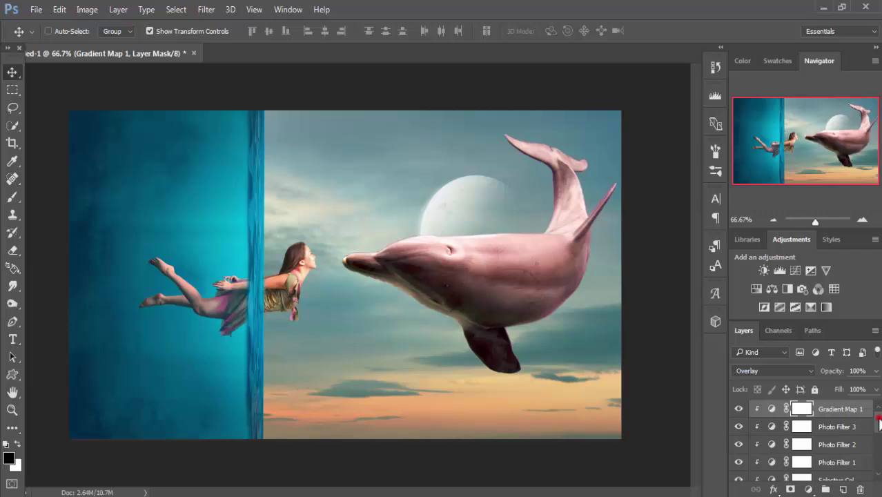
pyautogui.moveTo(877, 415); pyautogui.dragTo(877, 466)
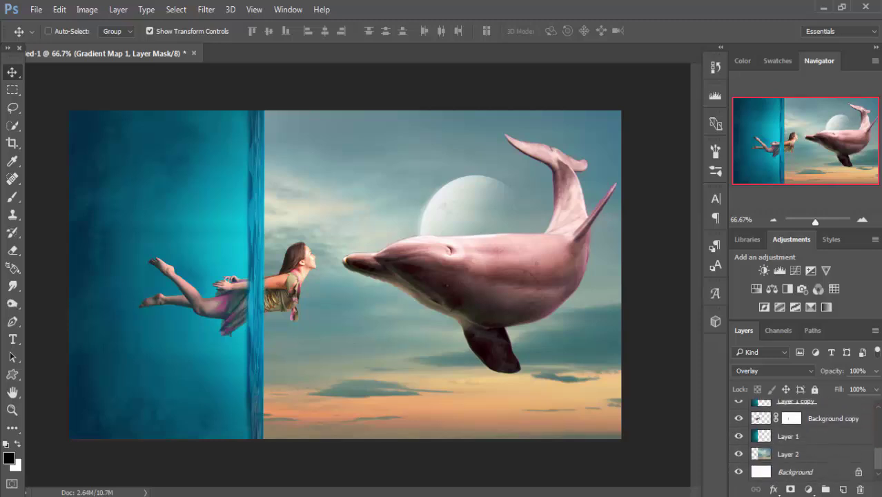
pyautogui.click(801, 456)
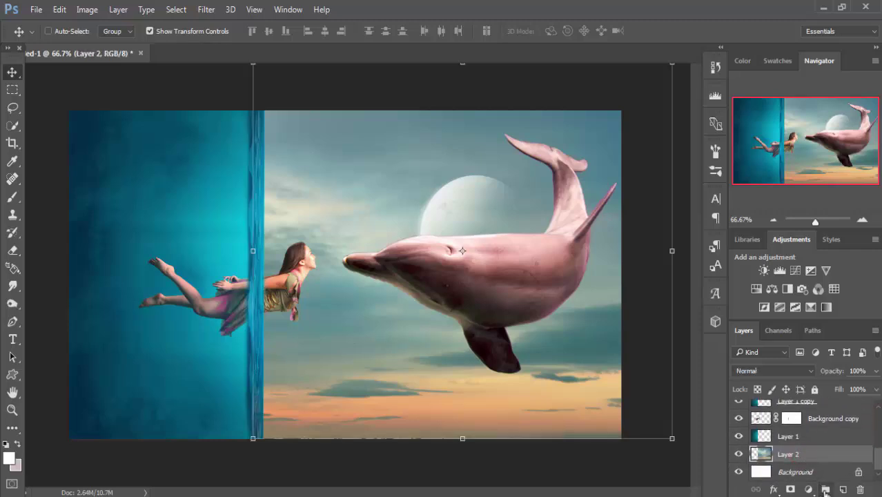
pyautogui.rightClick(794, 457)
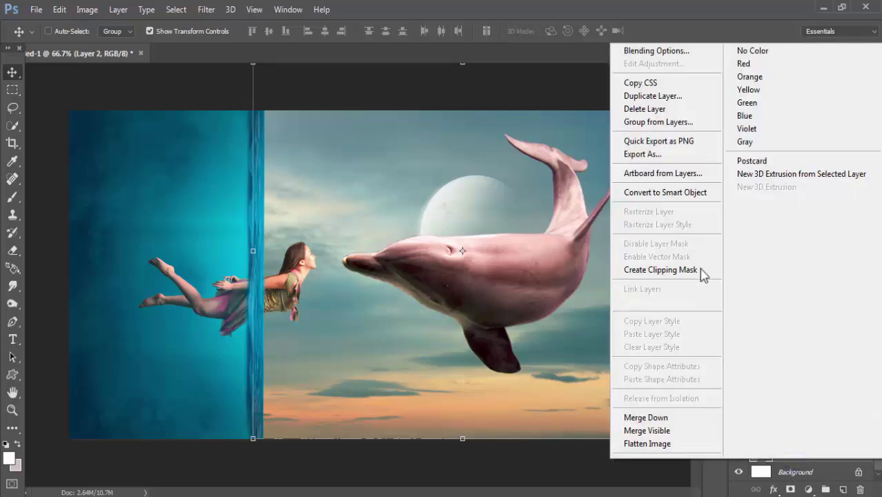
pyautogui.click(690, 96)
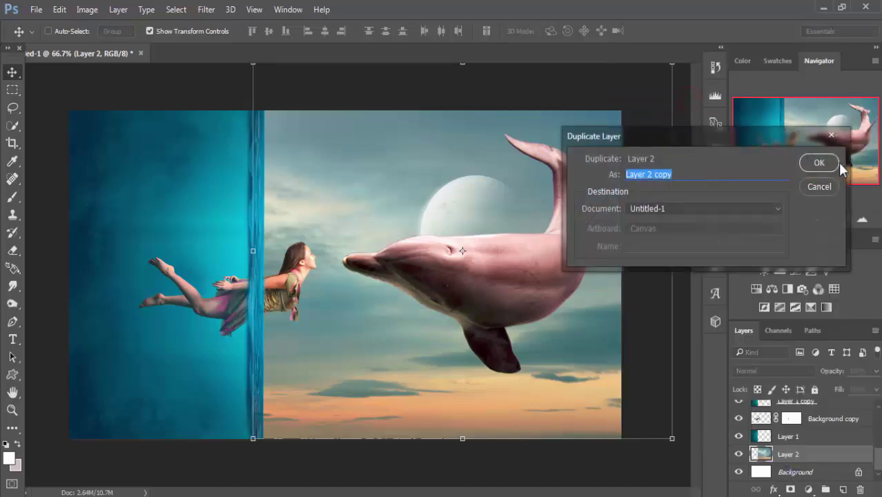
pyautogui.click(828, 163)
pyautogui.click(807, 455)
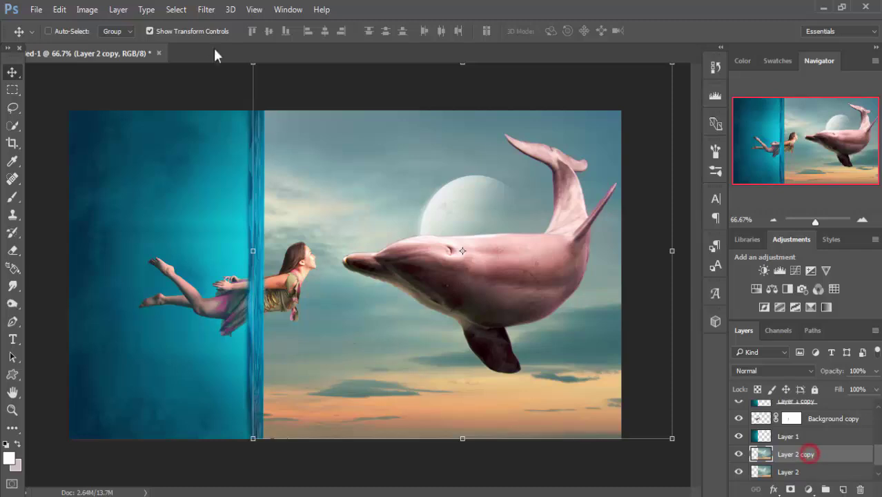
pyautogui.click(199, 10)
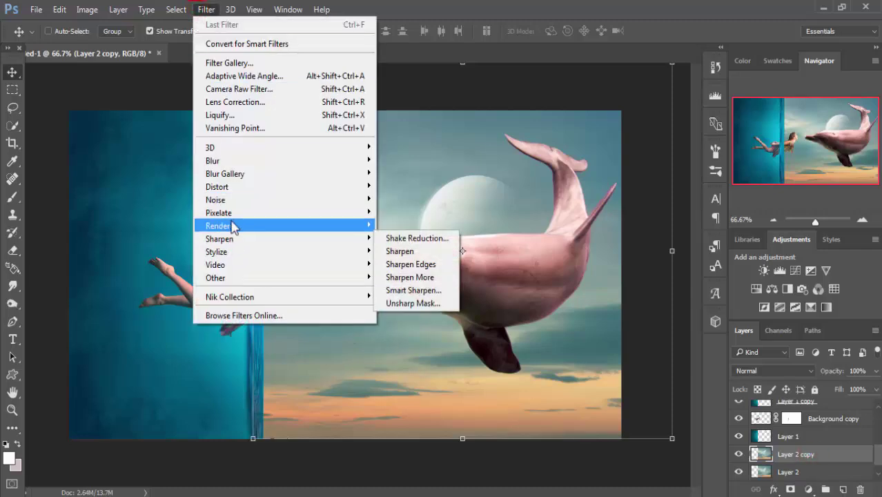
# Step: Add a 50-300mm Zoom lens flare at 119% brightness near the dolphin's snout
pyautogui.click(397, 308)
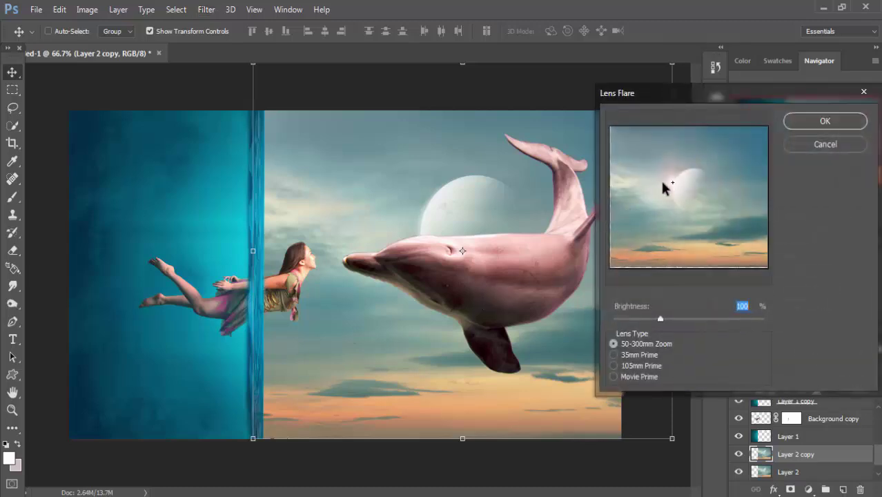
pyautogui.click(672, 184)
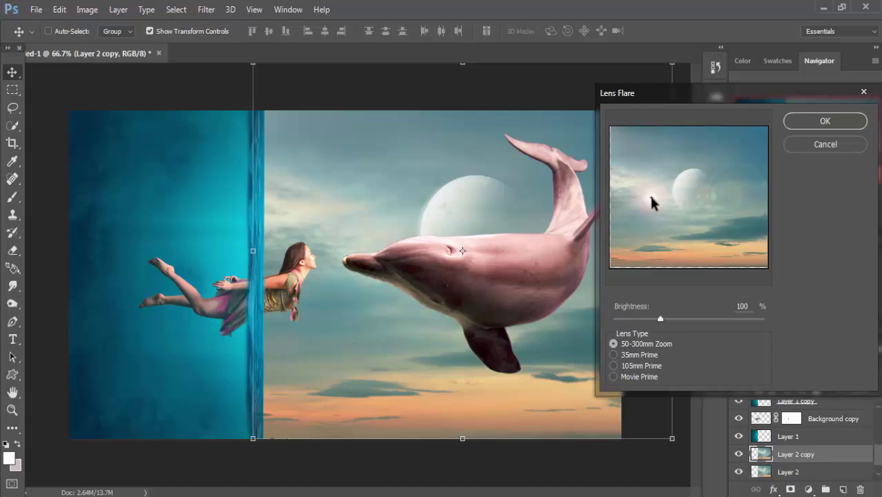
pyautogui.moveTo(661, 319); pyautogui.dragTo(670, 320)
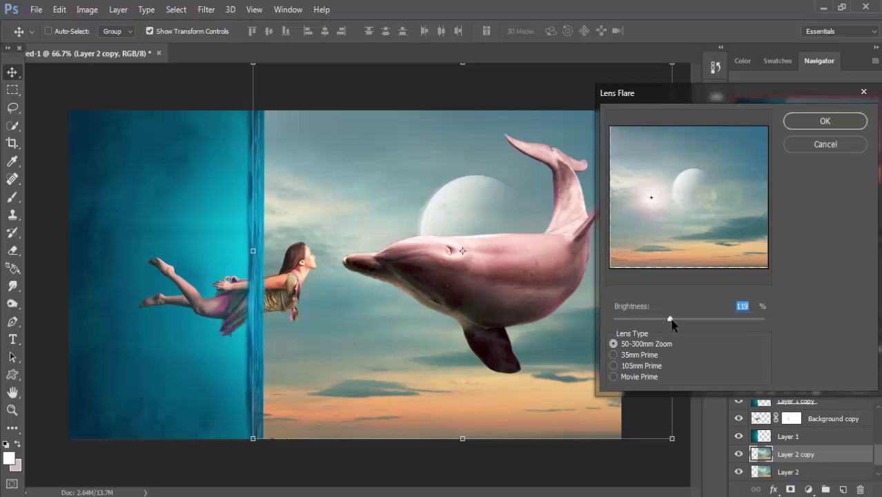
pyautogui.click(814, 123)
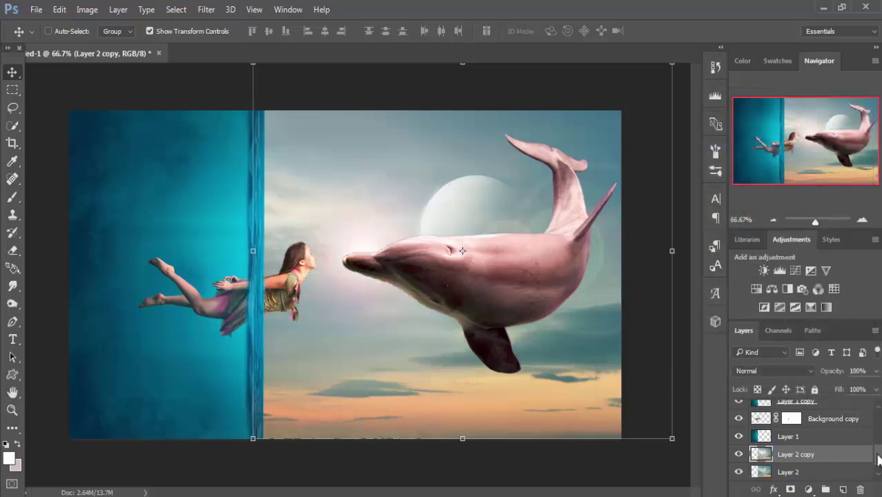
pyautogui.moveTo(879, 459); pyautogui.dragTo(879, 409)
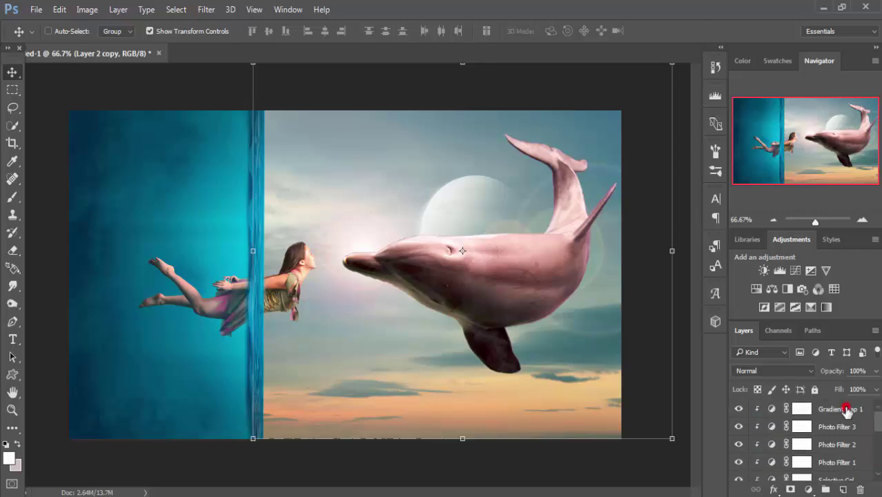
# Step: Stamp all visible layers into a new merged Layer 3 above Gradient Map 1
pyautogui.click(846, 410)
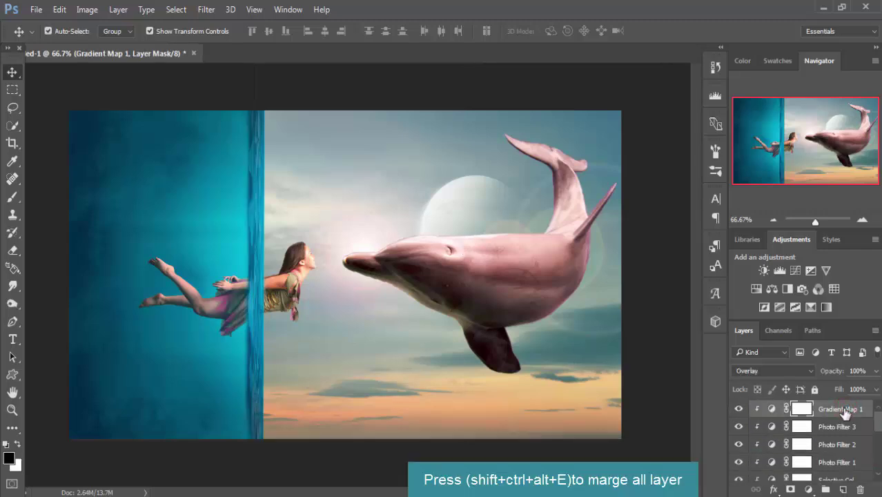
pyautogui.hotkey('ctrl', 'shift', 'alt', 'e')
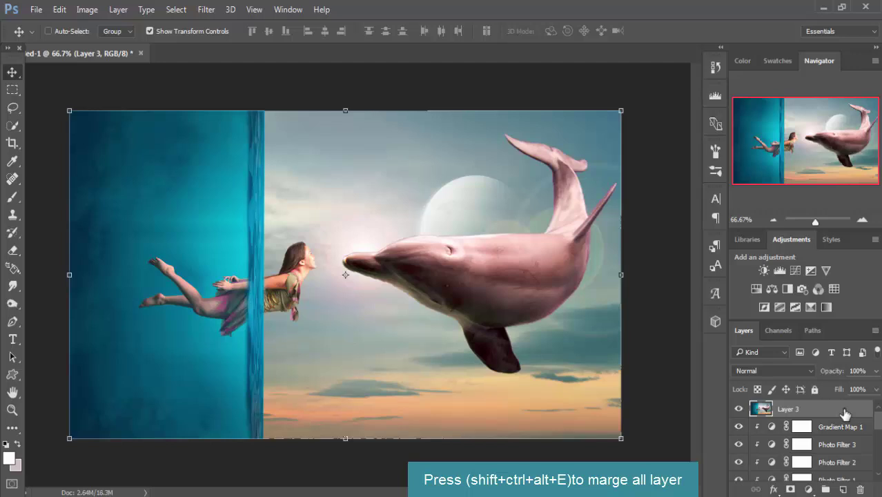
pyautogui.click(206, 9)
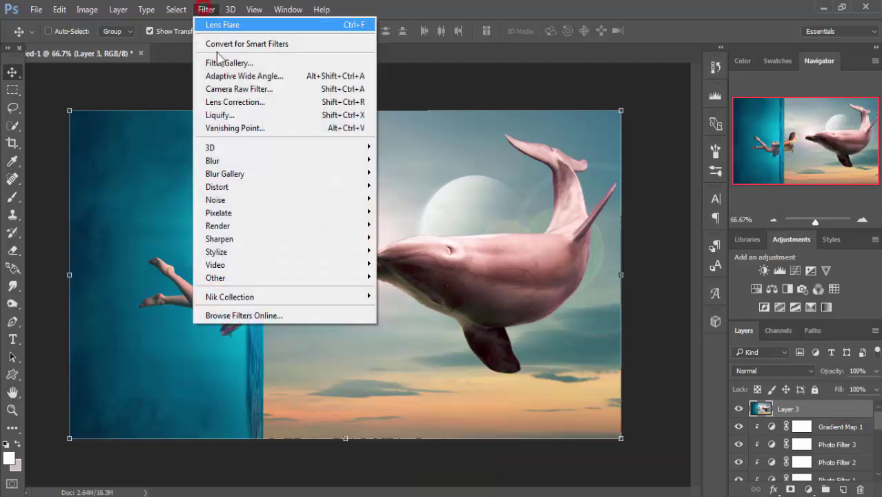
pyautogui.click(231, 88)
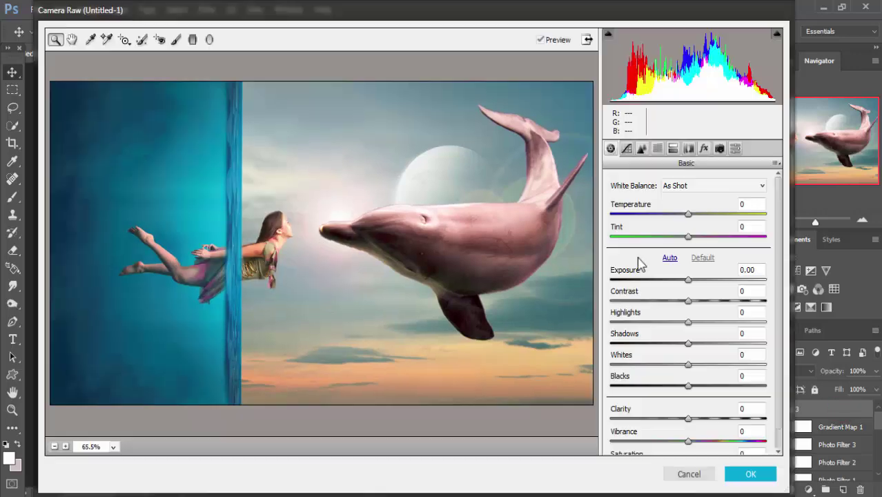
# Step: In Camera Raw, set Temperature +9, Clarity +16, Vibrance +10 and Saturation +13
pyautogui.moveTo(688, 213)
pyautogui.mouseDown()
pyautogui.moveTo(678, 214)
pyautogui.moveTo(695, 214)
pyautogui.mouseUp()
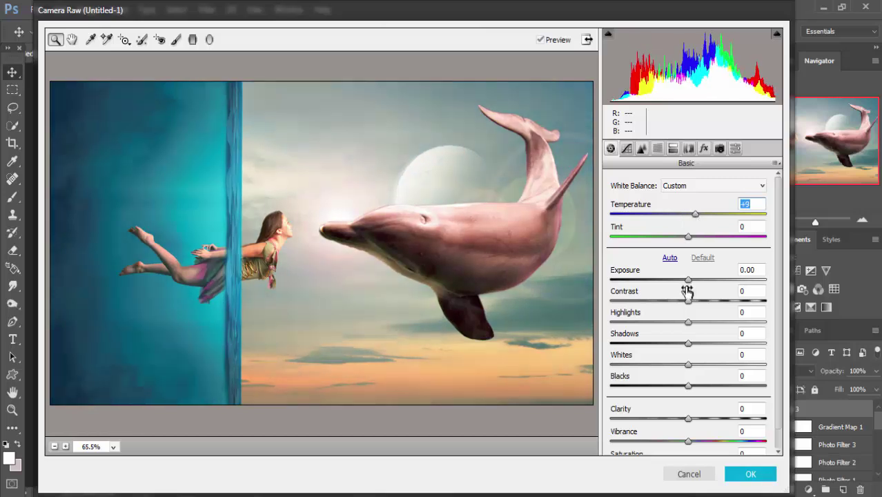
pyautogui.moveTo(688, 280); pyautogui.dragTo(688, 283)
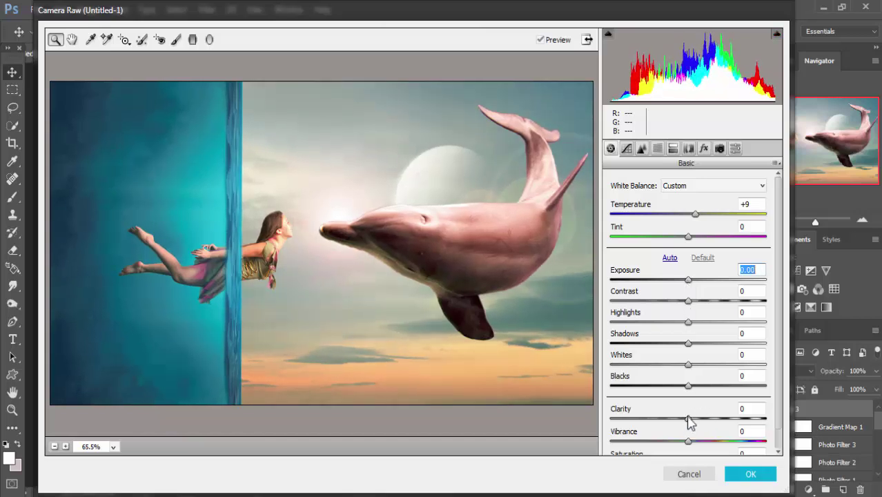
pyautogui.moveTo(689, 419); pyautogui.dragTo(700, 419)
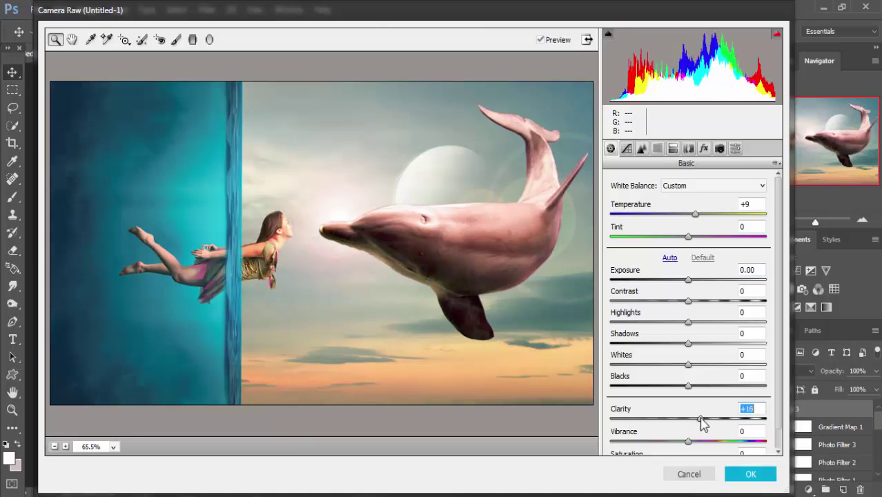
pyautogui.click(779, 377)
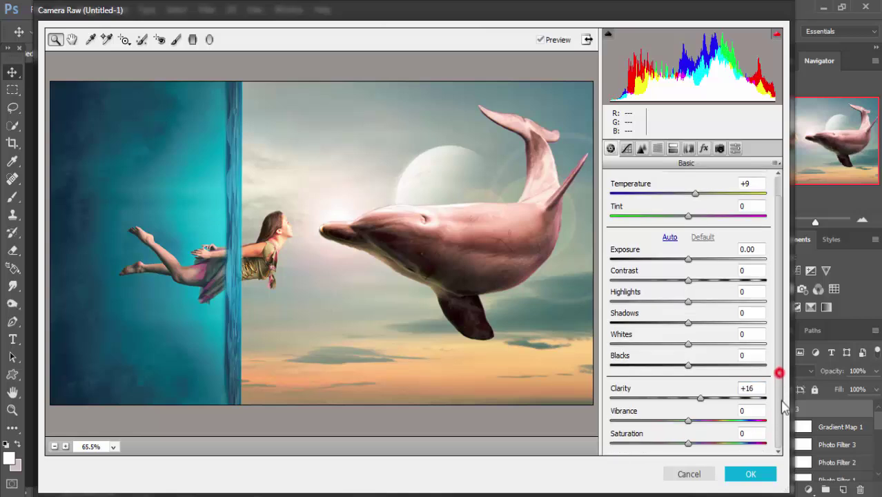
pyautogui.moveTo(688, 420); pyautogui.dragTo(695, 420)
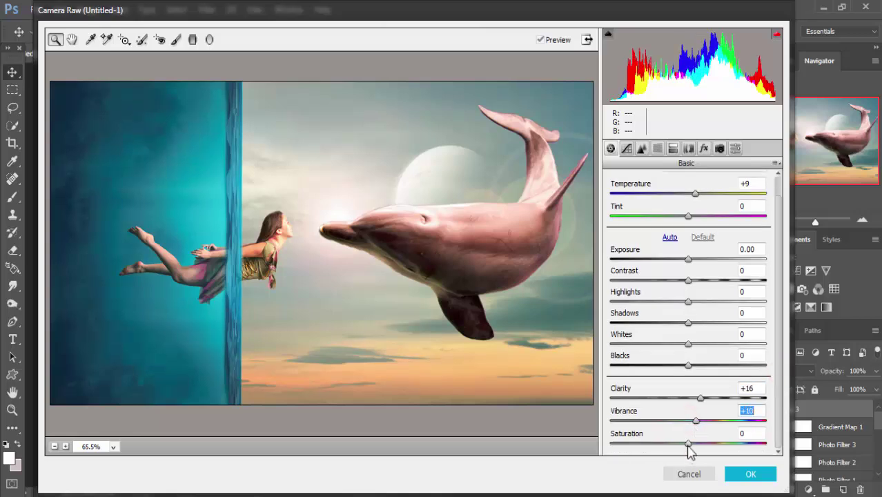
pyautogui.moveTo(688, 443); pyautogui.dragTo(699, 450)
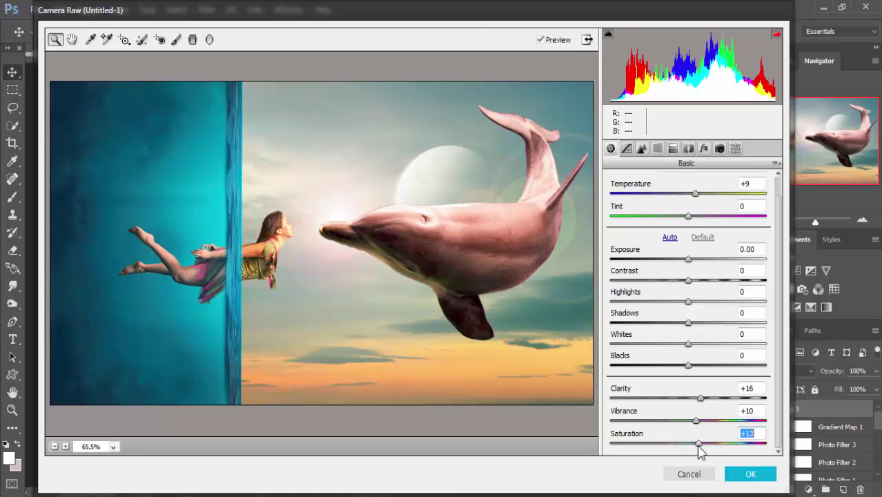
# Step: Shift the orange and red hues in Camera Raw's HSL/Grayscale settings
pyautogui.click(673, 149)
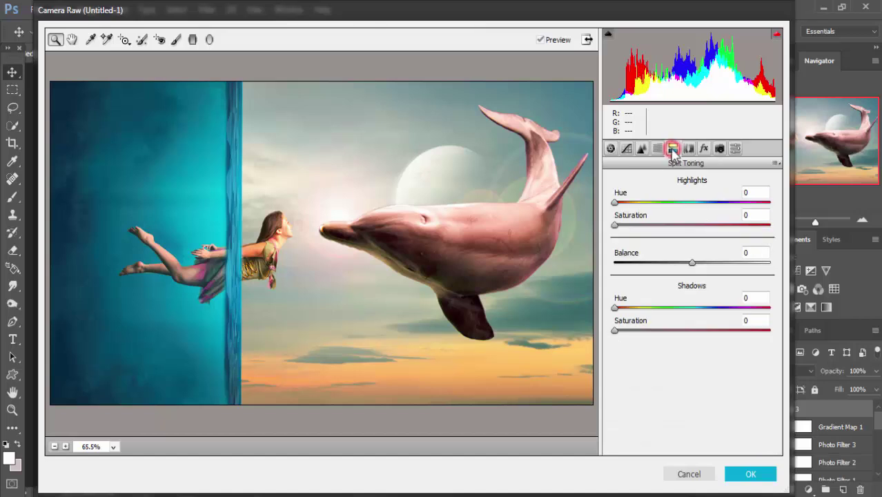
pyautogui.click(657, 150)
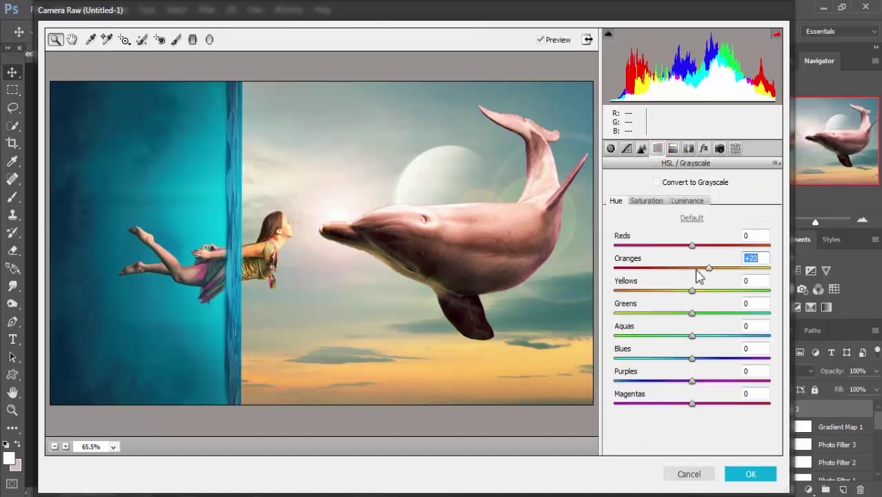
pyautogui.moveTo(694, 269)
pyautogui.mouseDown()
pyautogui.moveTo(658, 276)
pyautogui.moveTo(701, 277)
pyautogui.moveTo(670, 296)
pyautogui.moveTo(727, 296)
pyautogui.moveTo(672, 295)
pyautogui.moveTo(709, 298)
pyautogui.moveTo(709, 314)
pyautogui.moveTo(667, 312)
pyautogui.moveTo(690, 319)
pyautogui.mouseUp()
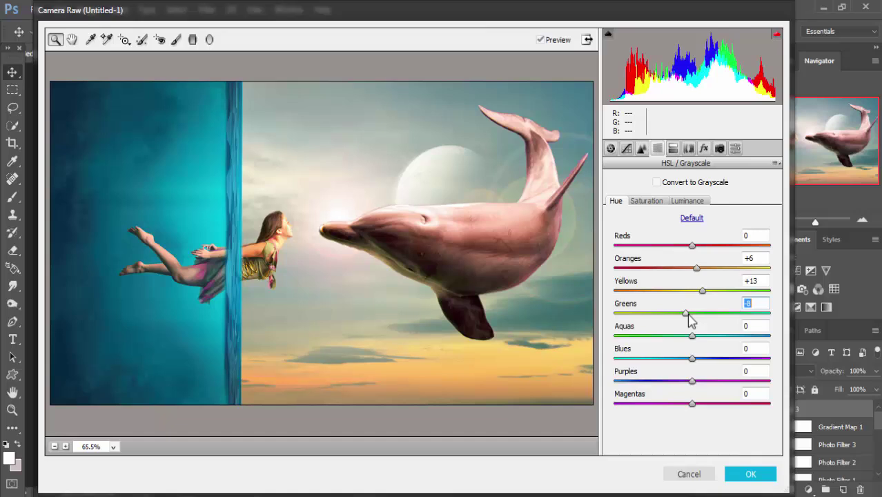
pyautogui.moveTo(692, 245)
pyautogui.mouseDown()
pyautogui.moveTo(717, 245)
pyautogui.moveTo(643, 252)
pyautogui.mouseUp()
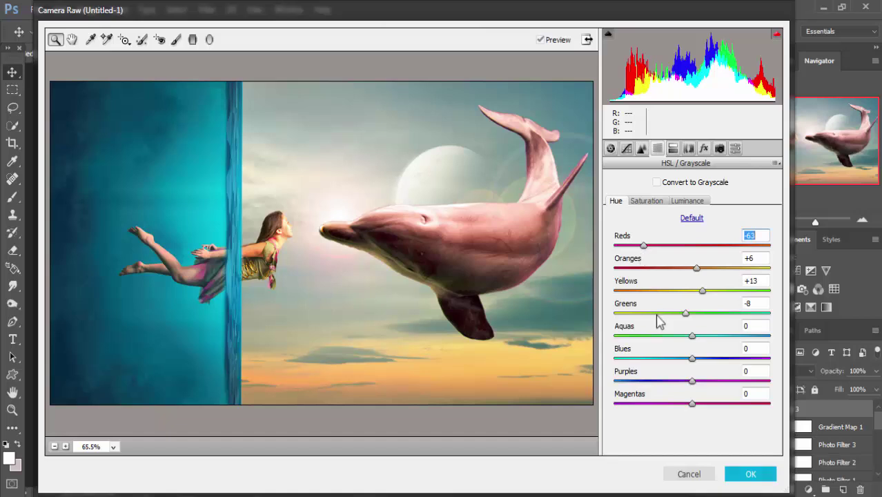
# Step: Set split-toning highlights to Hue 62, Saturation 7 and apply the Camera Raw edits
pyautogui.click(673, 148)
pyautogui.moveTo(615, 202)
pyautogui.mouseDown()
pyautogui.moveTo(692, 204)
pyautogui.moveTo(641, 202)
pyautogui.moveTo(631, 225)
pyautogui.mouseUp()
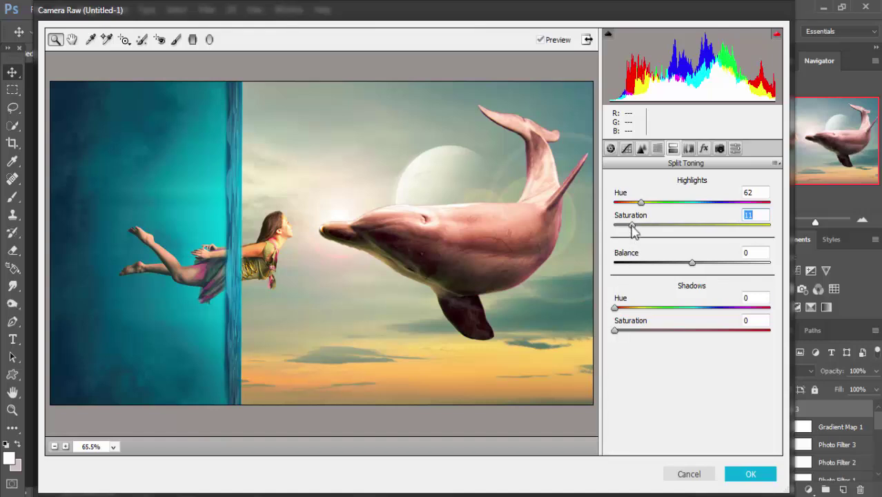
pyautogui.moveTo(631, 225); pyautogui.dragTo(625, 225)
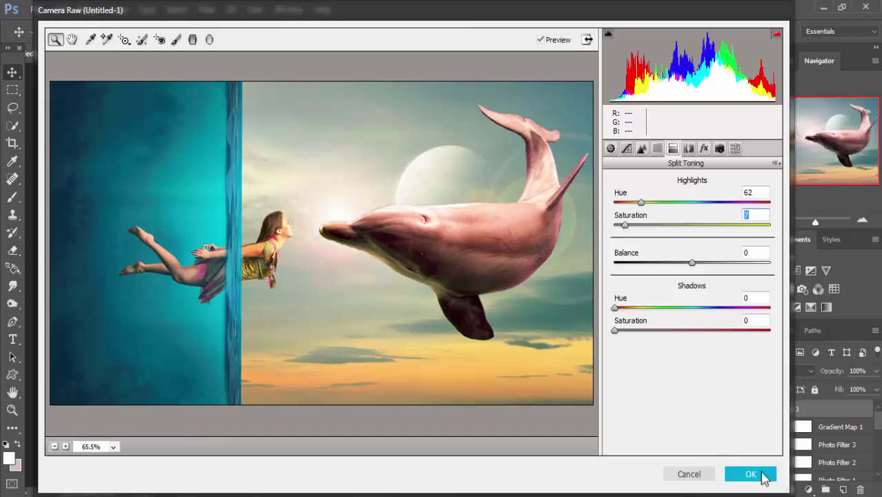
pyautogui.click(759, 473)
pyautogui.click(206, 9)
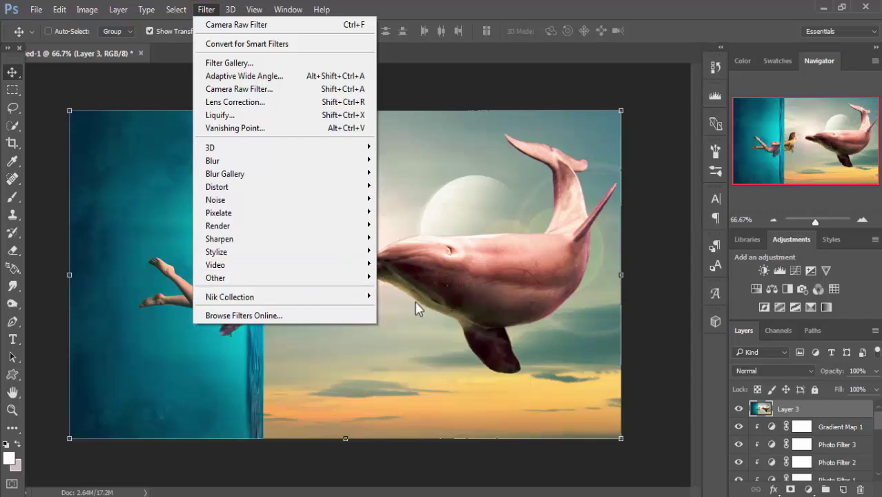
pyautogui.moveTo(283, 297)
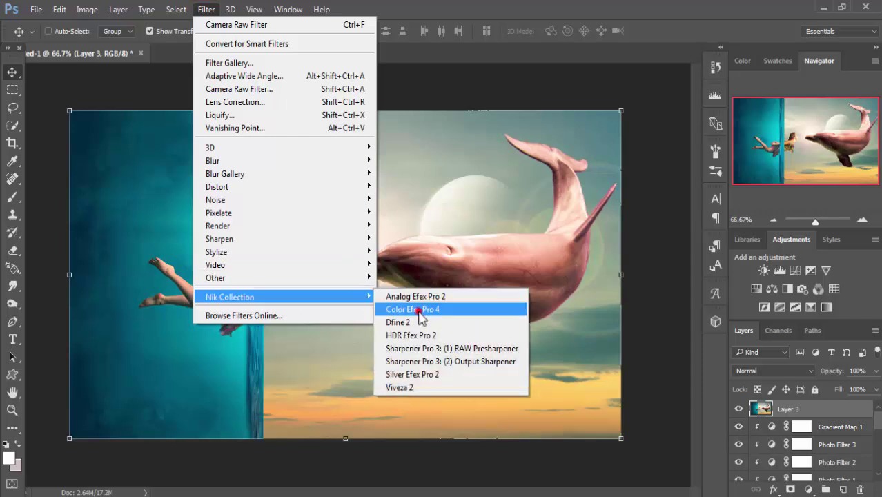
# Step: Apply Color Efex Pro 4's Cross Processing look with method B02 as a new layer
pyautogui.click(474, 312)
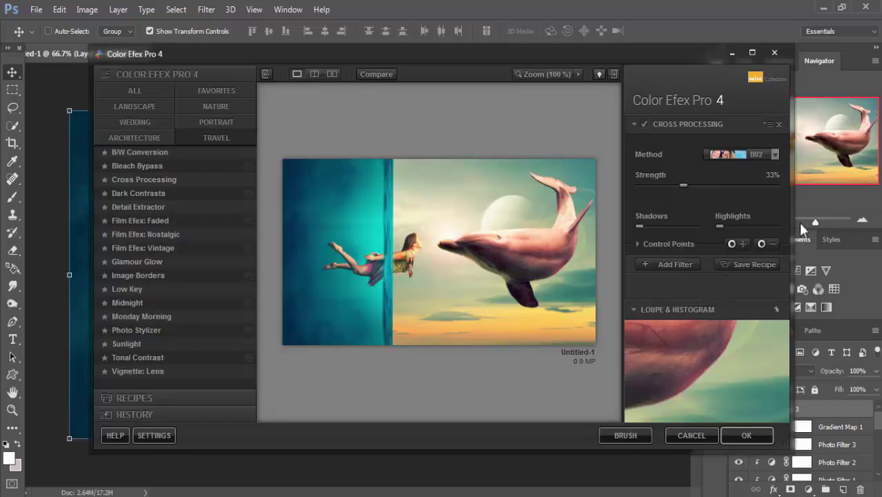
pyautogui.click(773, 154)
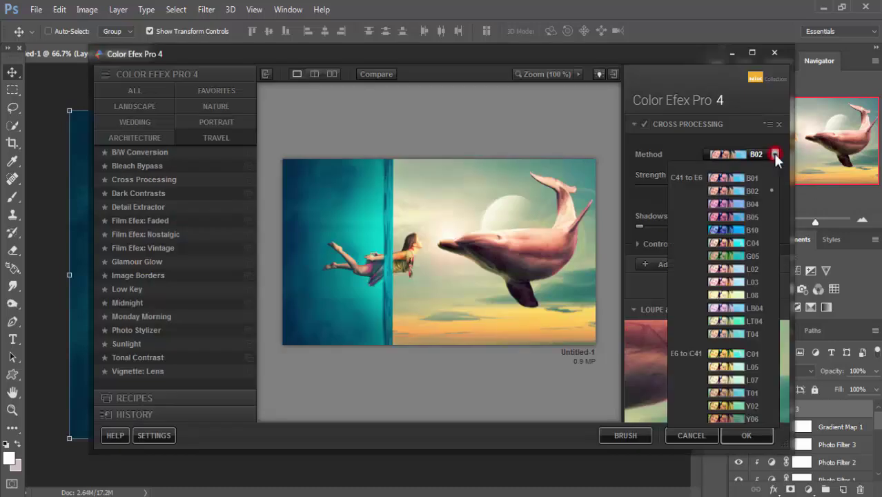
pyautogui.click(741, 189)
pyautogui.click(744, 437)
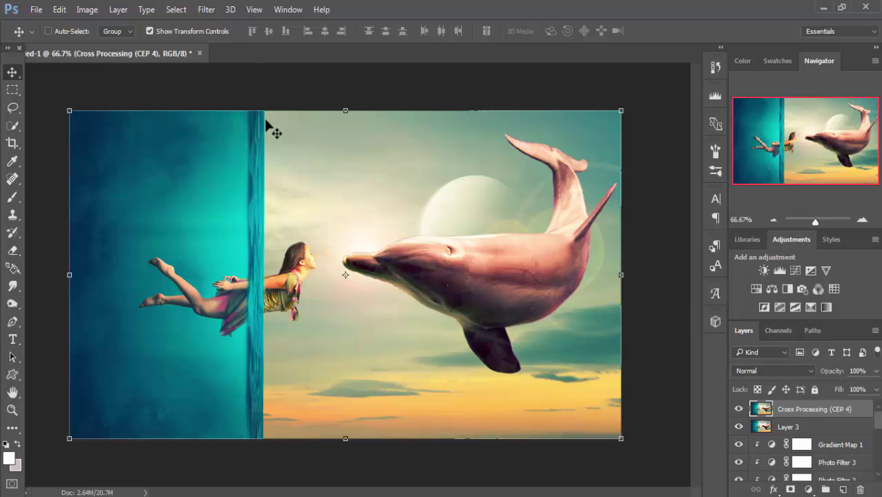
# Step: Duplicate the Cross Processing (CEP 4) layer
pyautogui.rightClick(825, 409)
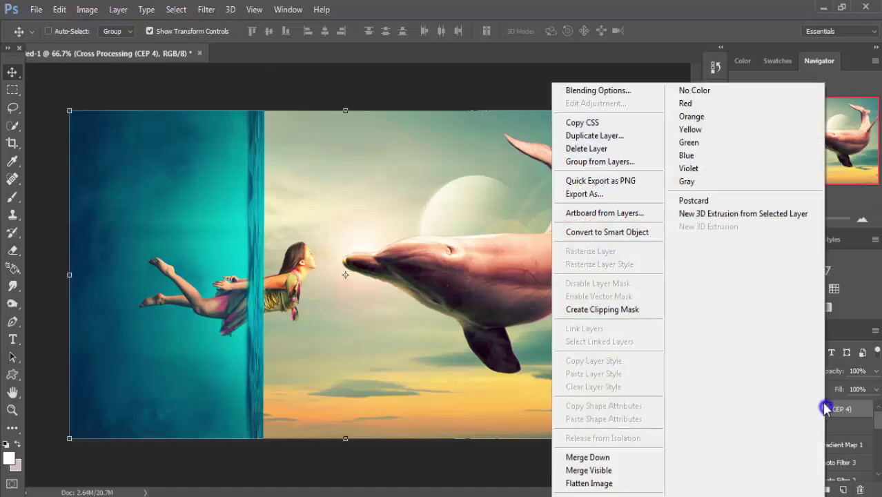
pyautogui.click(625, 137)
pyautogui.click(815, 164)
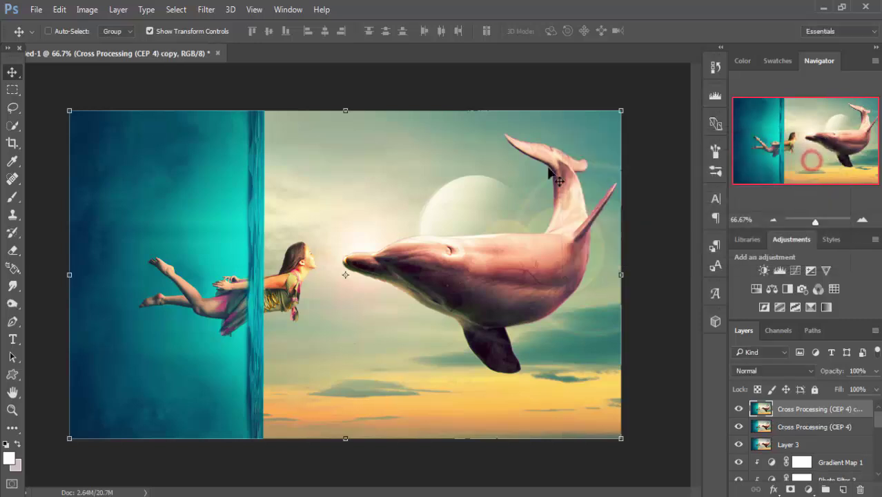
# Step: Add a 72%-brightness 35mm Prime lens flare between the girl's face and the dolphin's nose
pyautogui.click(206, 9)
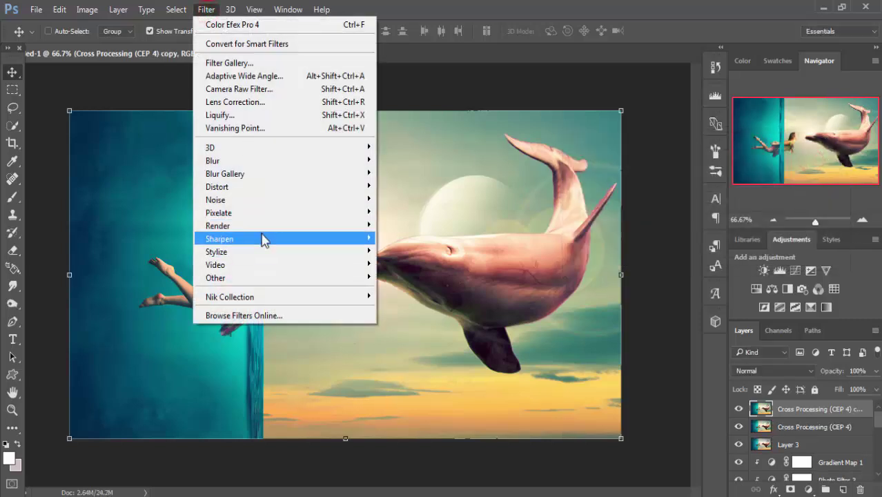
pyautogui.moveTo(218, 226)
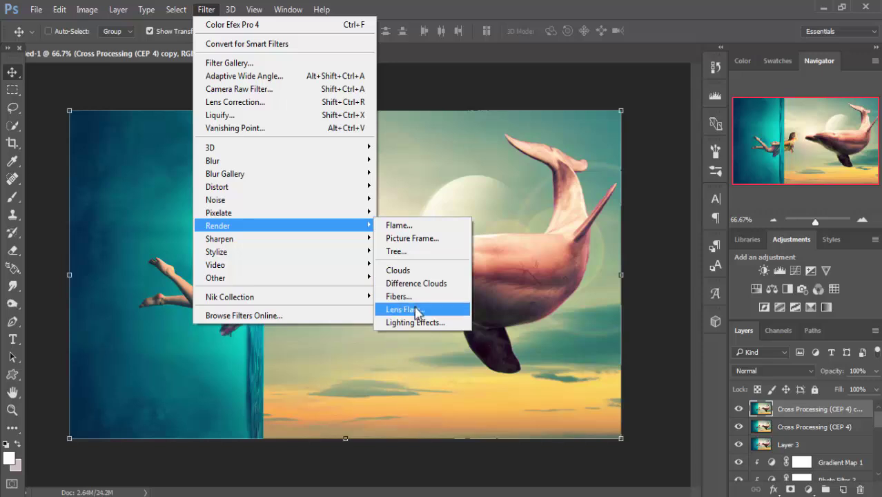
pyautogui.click(407, 309)
pyautogui.moveTo(647, 198)
pyautogui.mouseDown()
pyautogui.moveTo(692, 194)
pyautogui.moveTo(685, 189)
pyautogui.mouseUp()
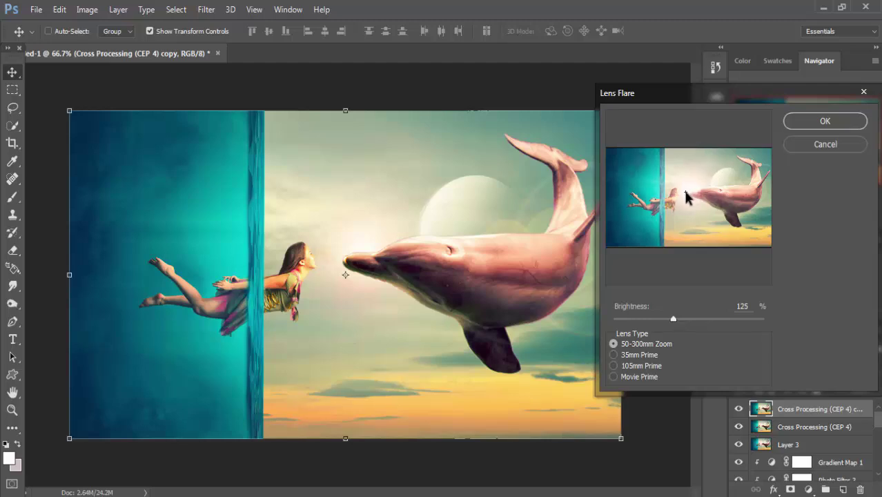
pyautogui.click(613, 355)
pyautogui.moveTo(673, 321); pyautogui.dragTo(639, 321)
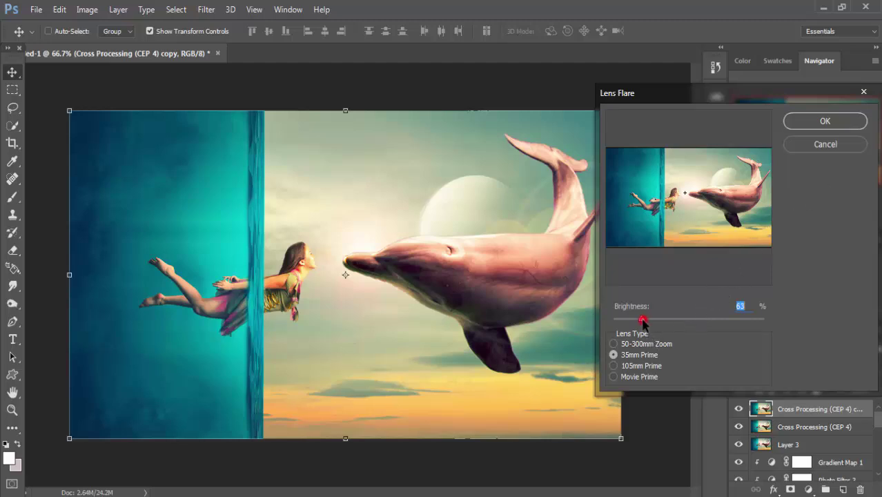
pyautogui.moveTo(642, 323); pyautogui.dragTo(644, 324)
pyautogui.click(687, 195)
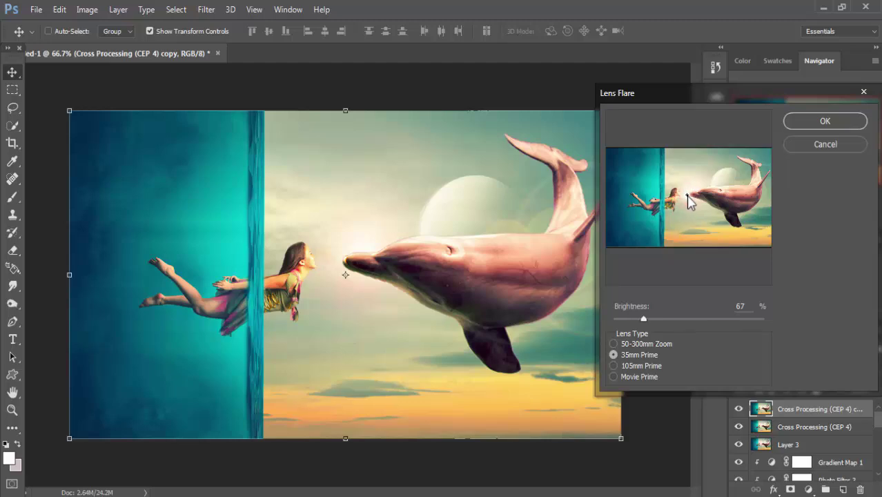
pyautogui.moveTo(688, 196); pyautogui.dragTo(686, 194)
pyautogui.moveTo(644, 321)
pyautogui.mouseDown()
pyautogui.moveTo(654, 324)
pyautogui.moveTo(645, 320)
pyautogui.mouseUp()
pyautogui.click(826, 121)
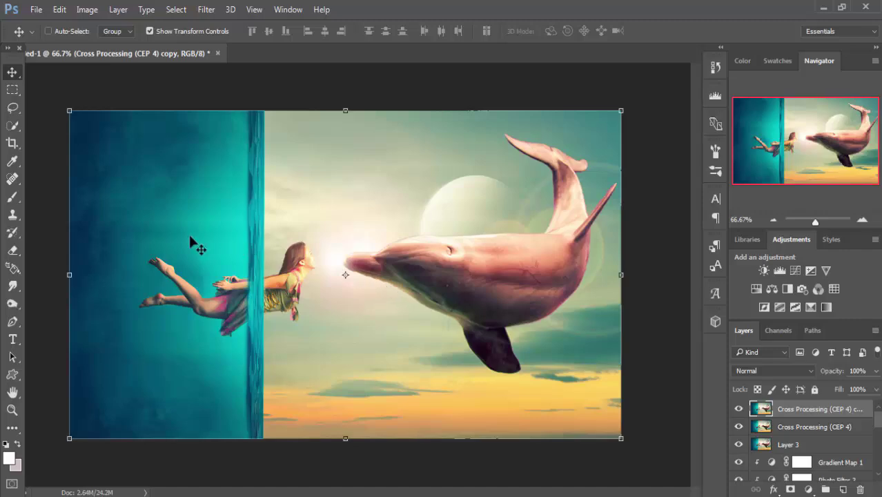
pyautogui.click(12, 72)
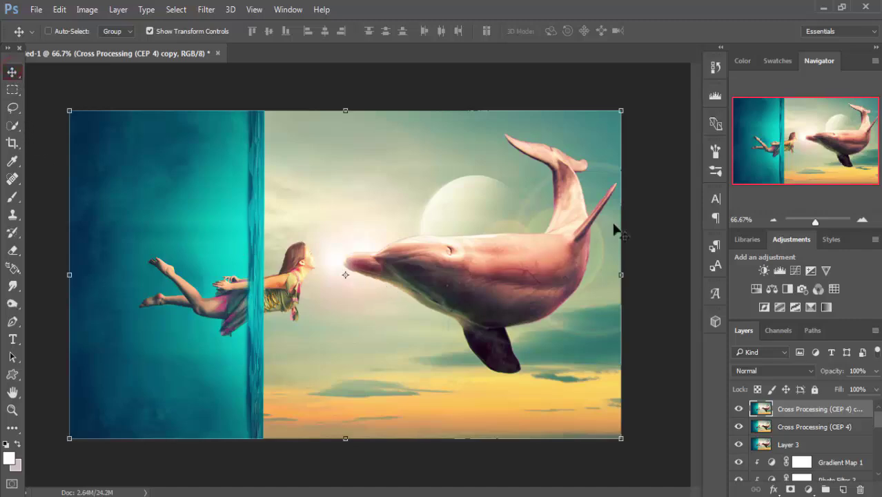